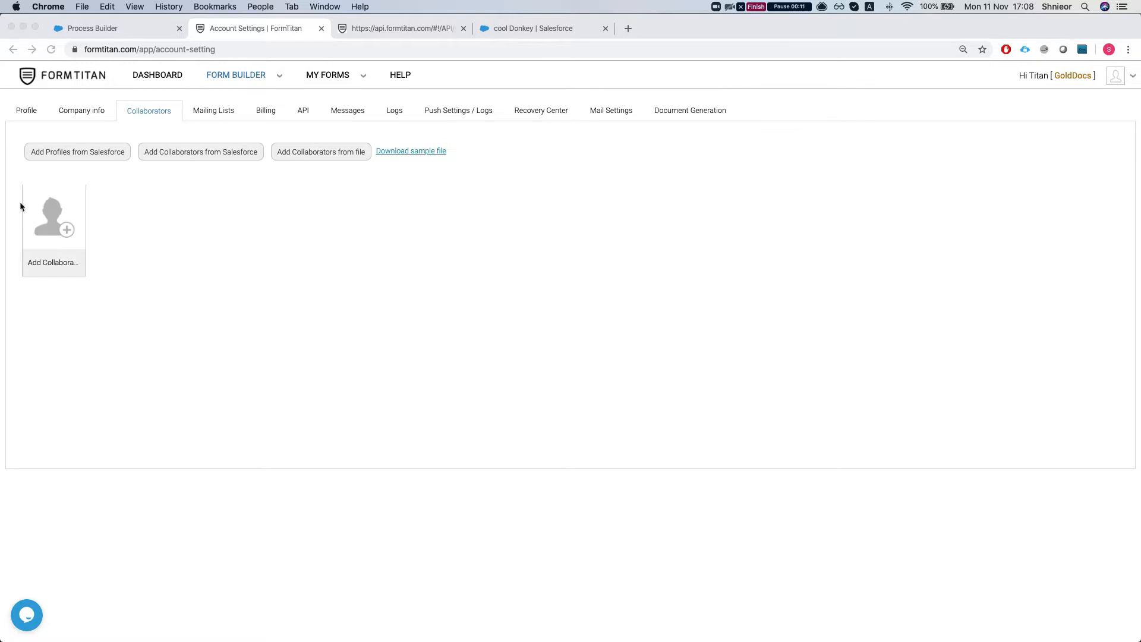
# Start adding profiles from Salesforce, choosing to search profiles and selecting System Administrator.
pyautogui.click(91, 153)
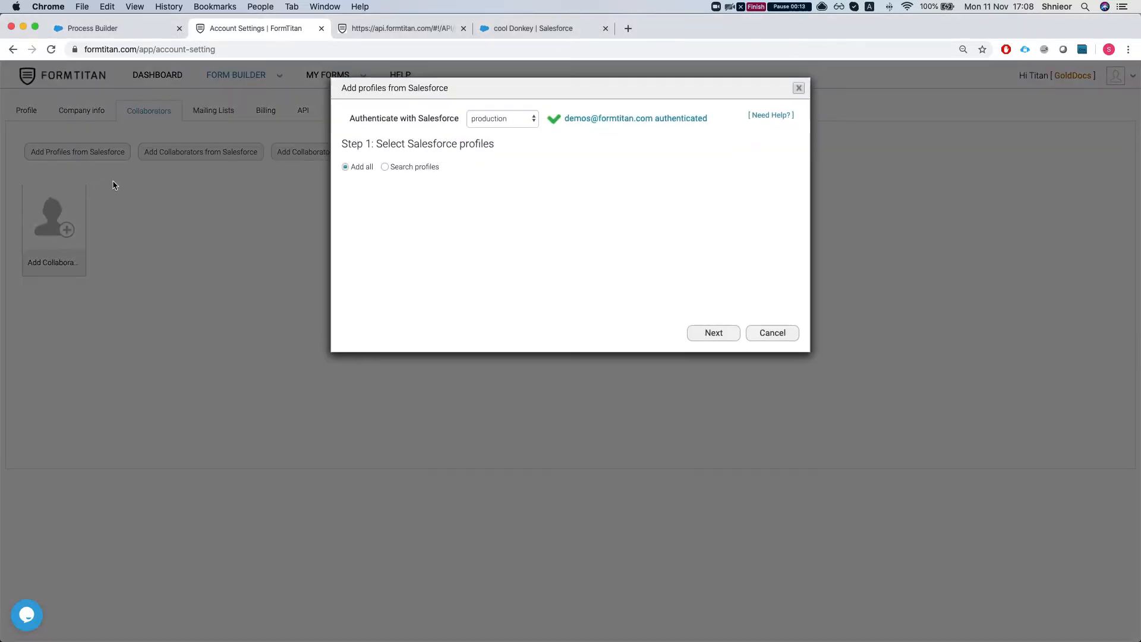
pyautogui.click(384, 167)
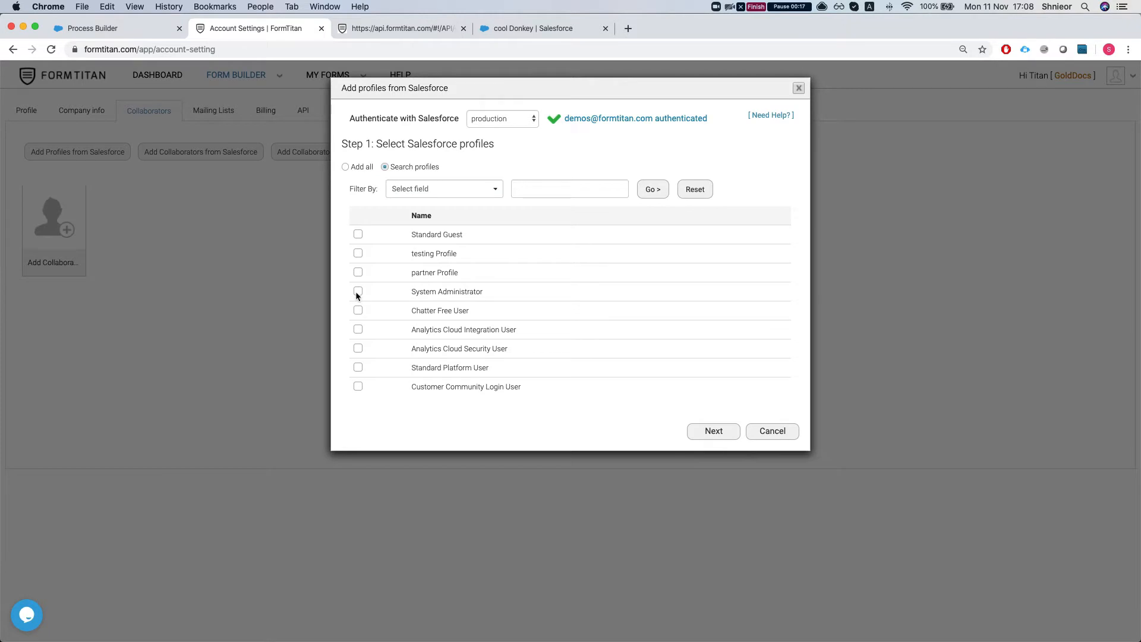
pyautogui.click(710, 432)
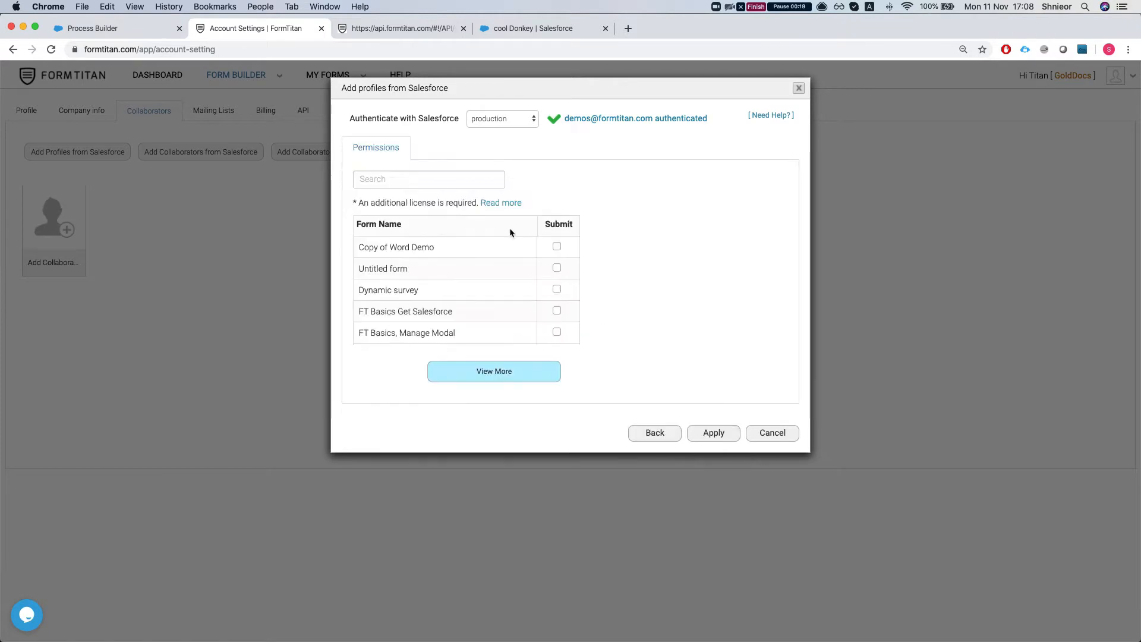
# Grant the profile submit permission on the Copy of Word Demo and Word Demo forms, and apply the new profile group.
pyautogui.click(436, 178)
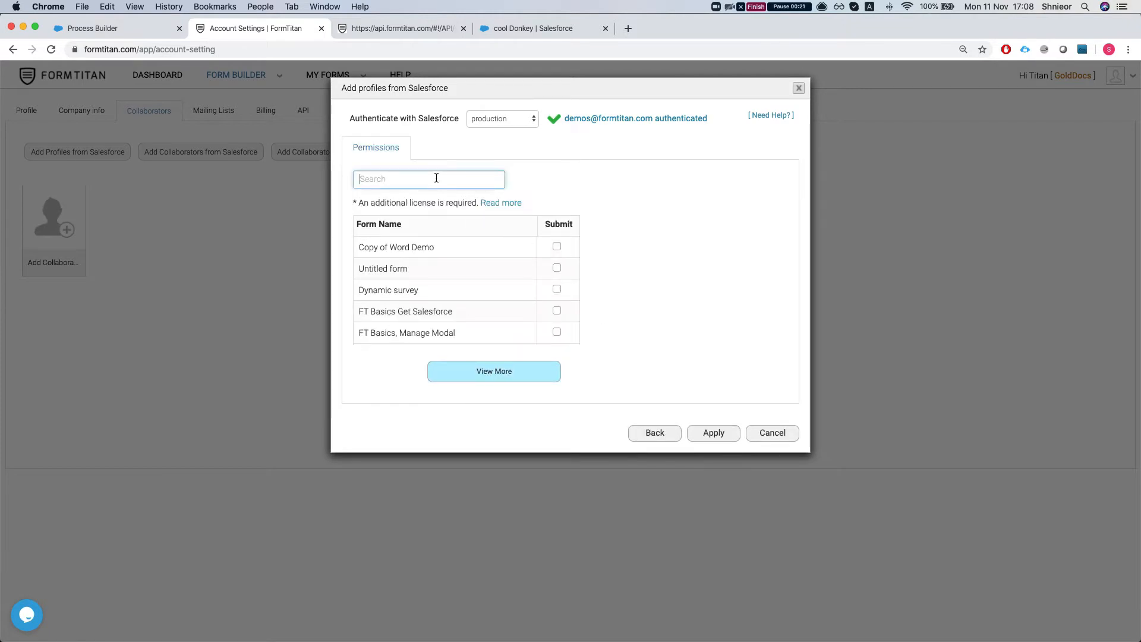
pyautogui.click(557, 246)
pyautogui.click(452, 178)
pyautogui.write('Word de')
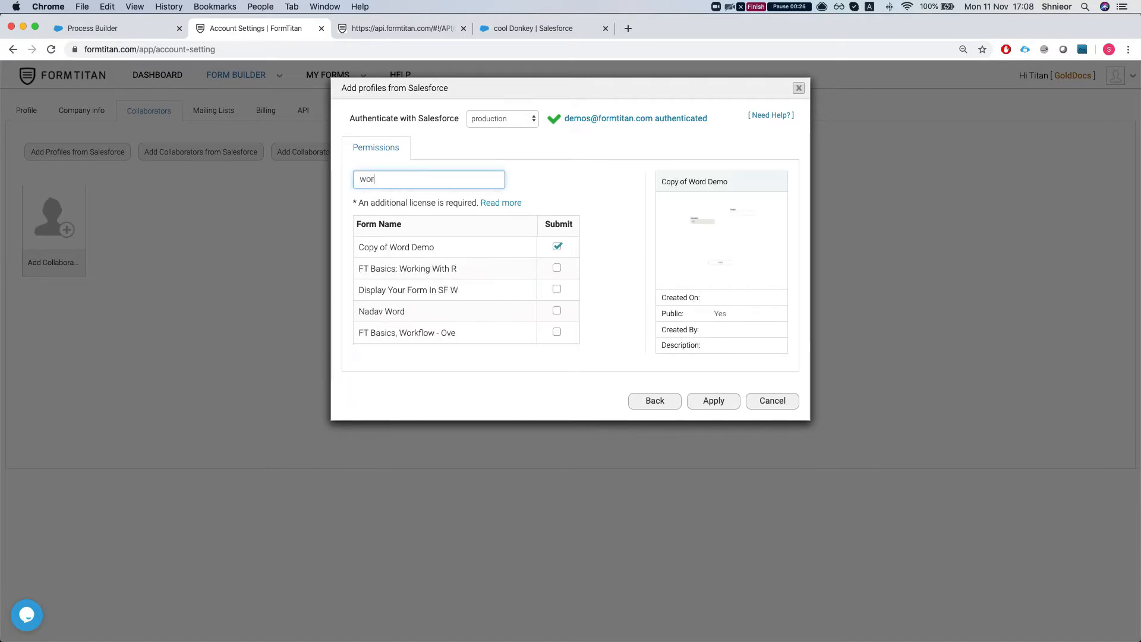
pyautogui.click(557, 268)
pyautogui.click(713, 400)
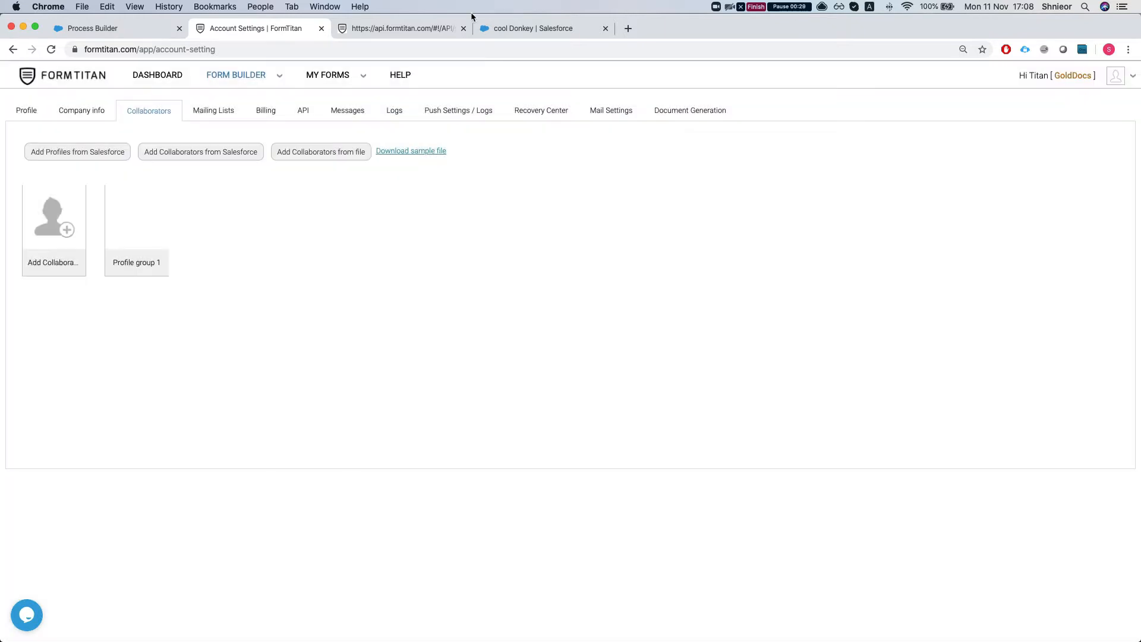
# Switch to the Salesforce contact record and view its FT Generate Document template list, then close it.
pyautogui.click(533, 28)
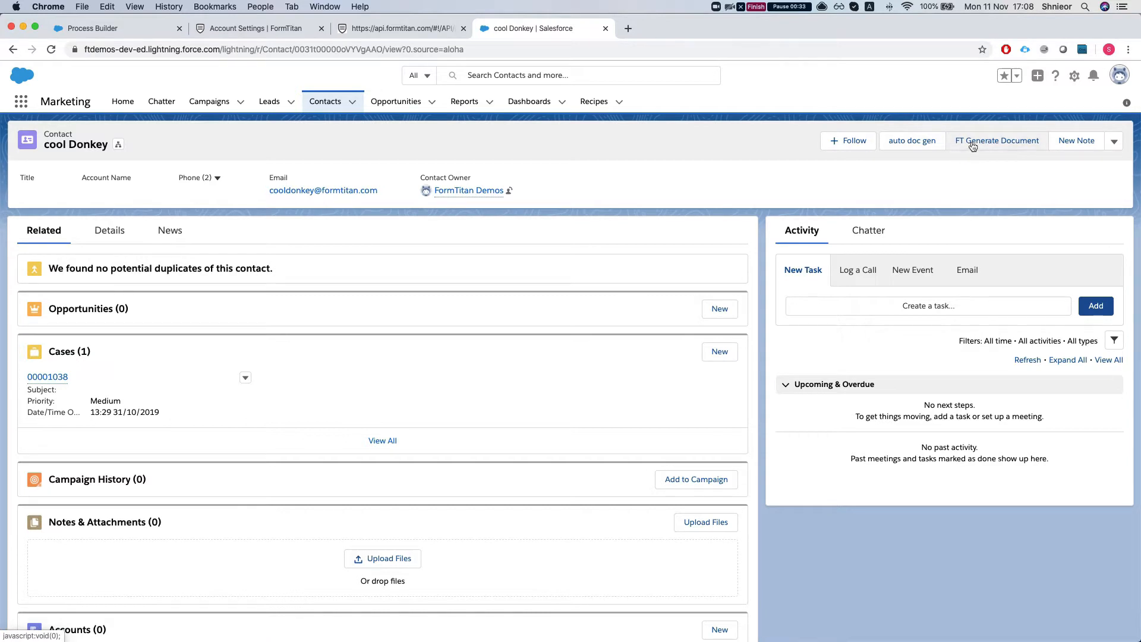
pyautogui.click(941, 149)
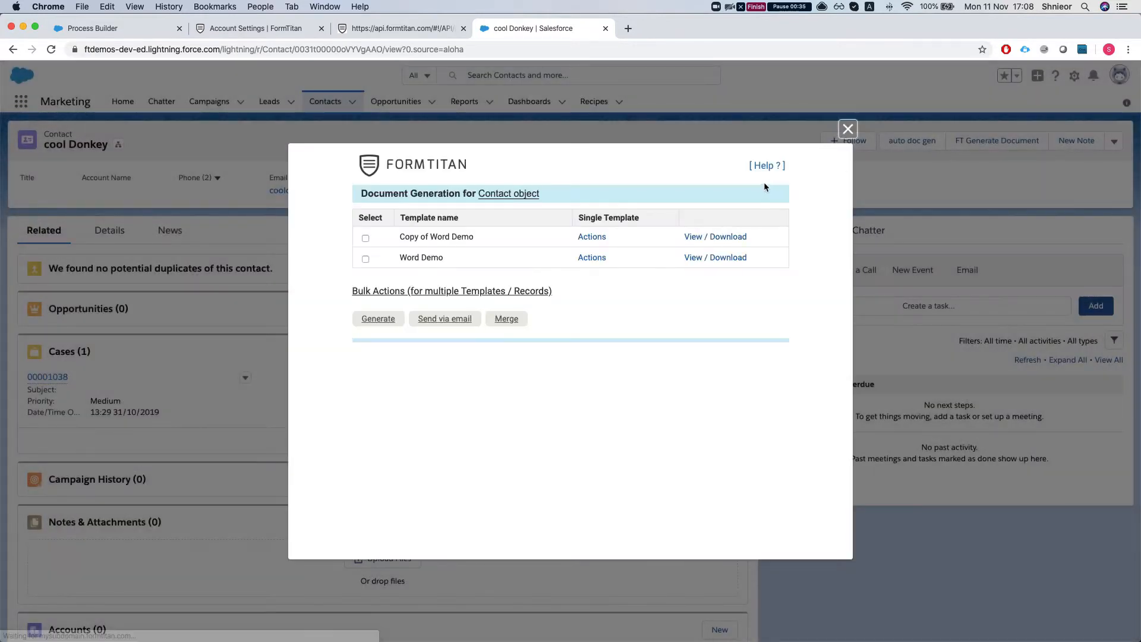
pyautogui.click(848, 129)
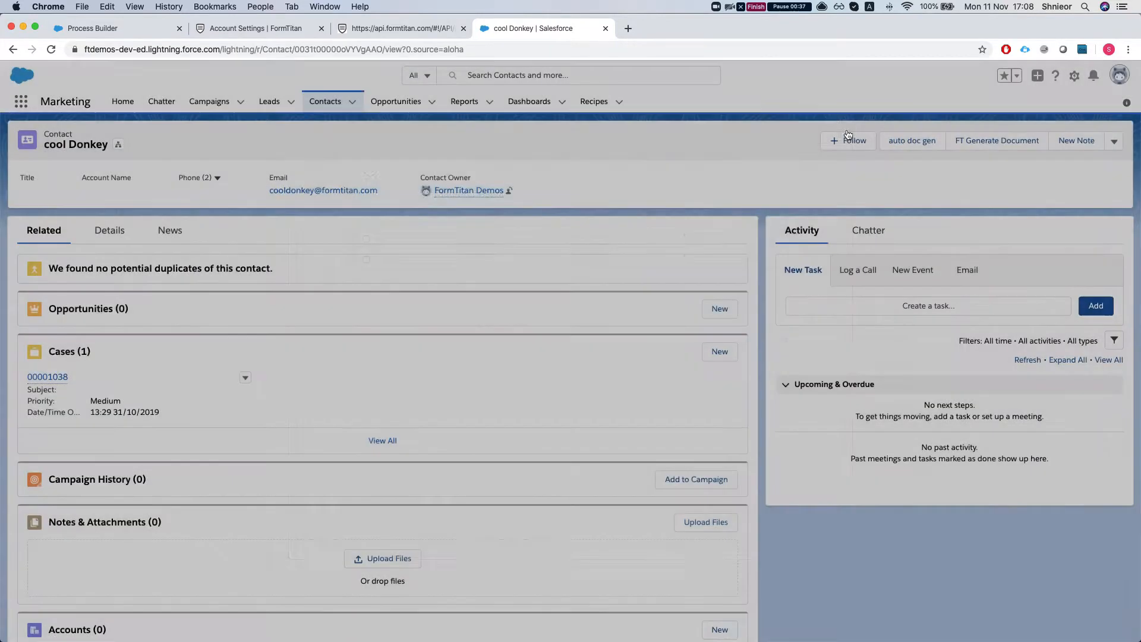
# Switch to Safari, view the FT Generate Document templates for the contact open there, and close them.
pyautogui.hotkey('ctrl', 'Right')
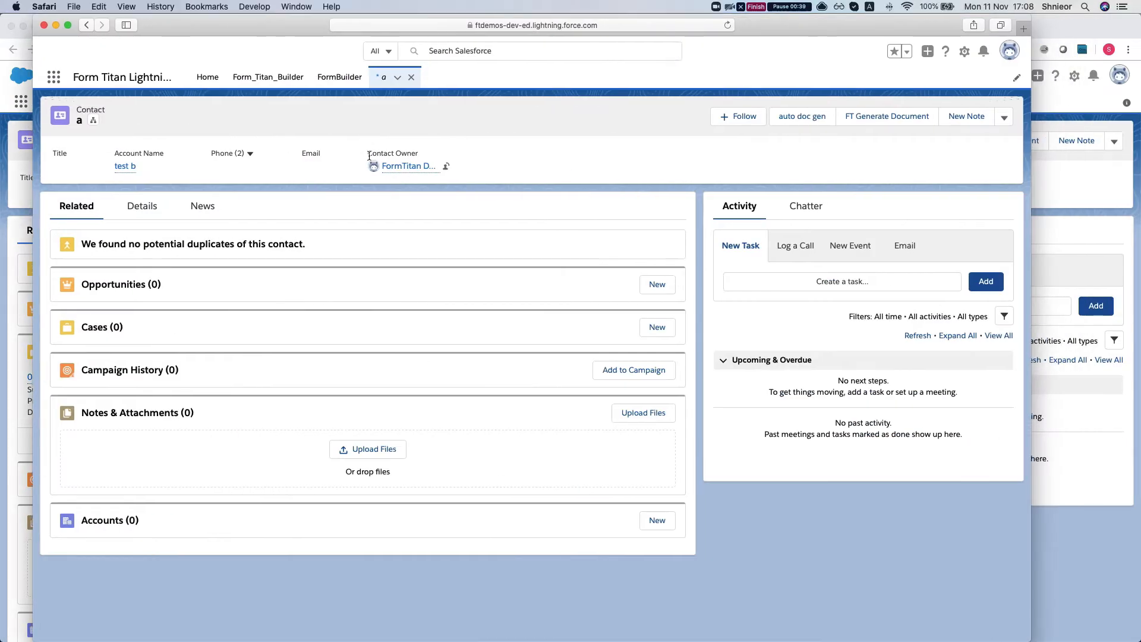
pyautogui.click(871, 121)
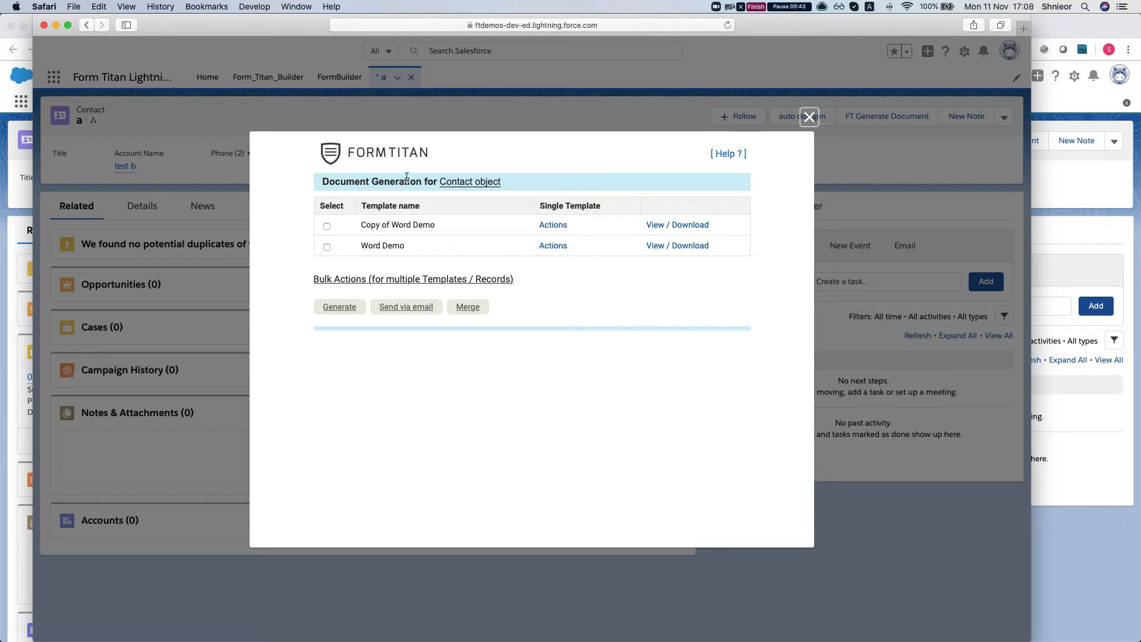
pyautogui.click(809, 117)
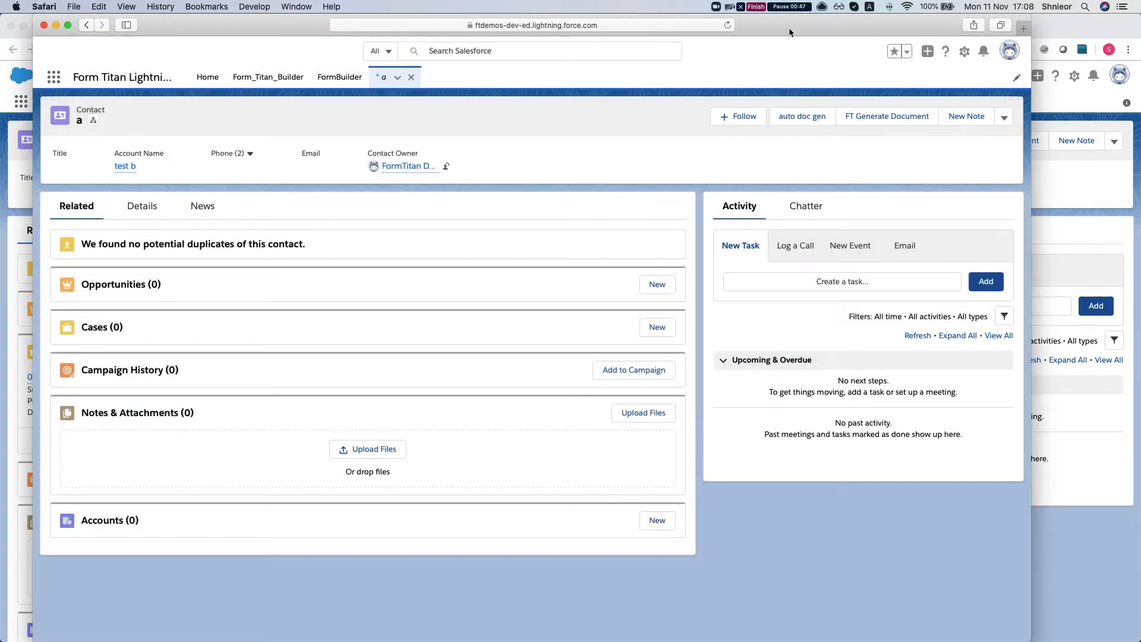
pyautogui.moveTo(789, 33); pyautogui.dragTo(1140, 32)
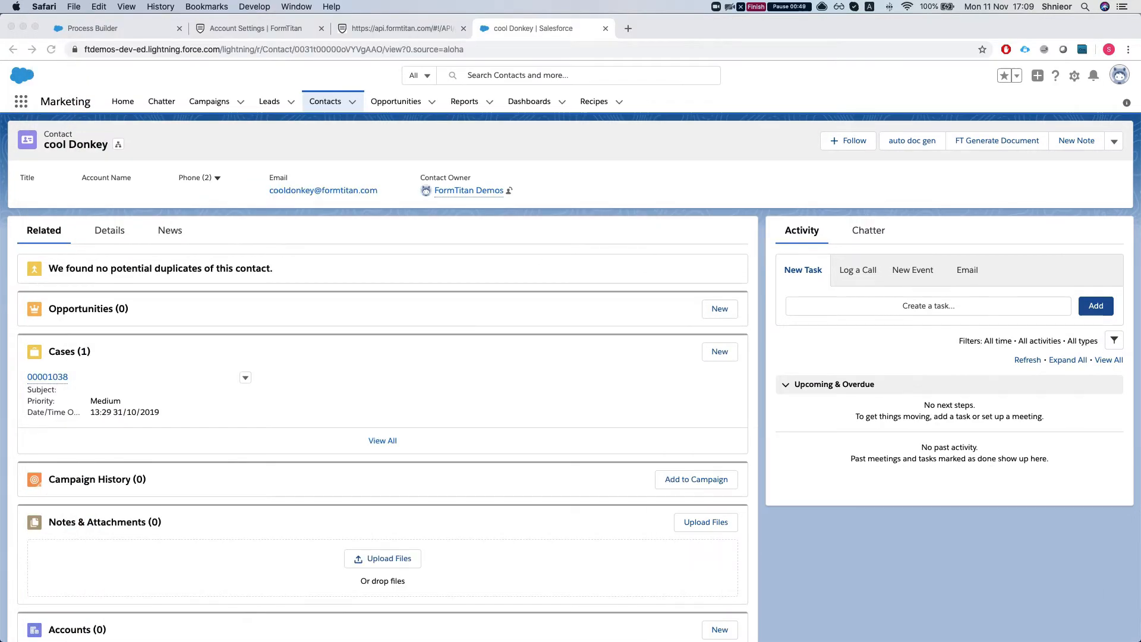
# Return to the FormTitan collaborators settings and examine the active users in Profile group 1, then close the group without changes.
pyautogui.click(328, 30)
pyautogui.click(362, 32)
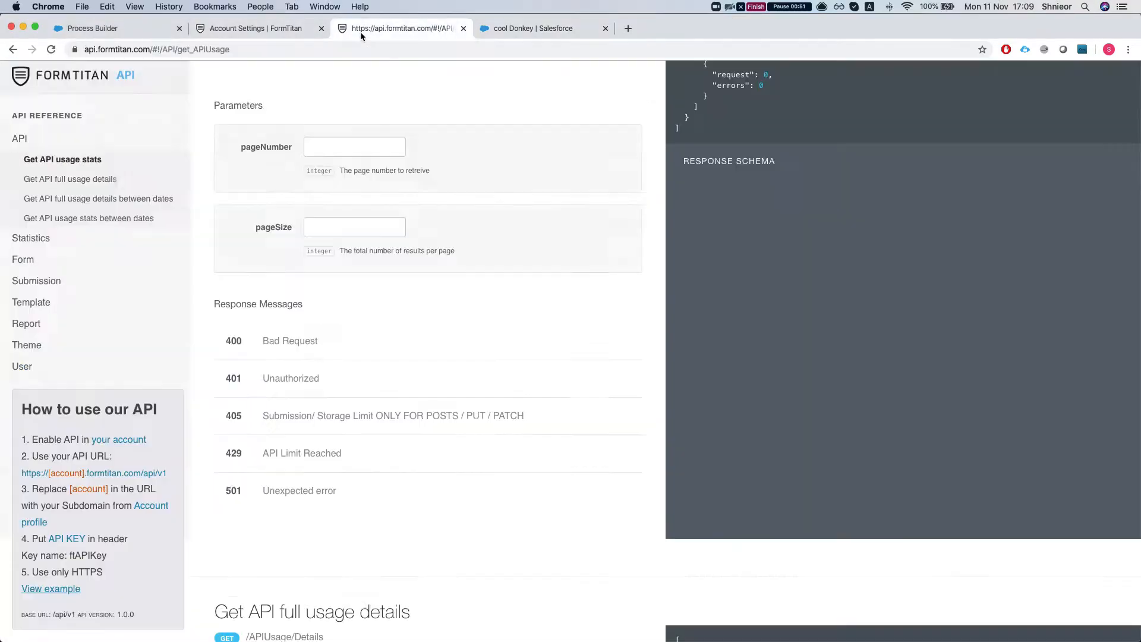
pyautogui.click(244, 32)
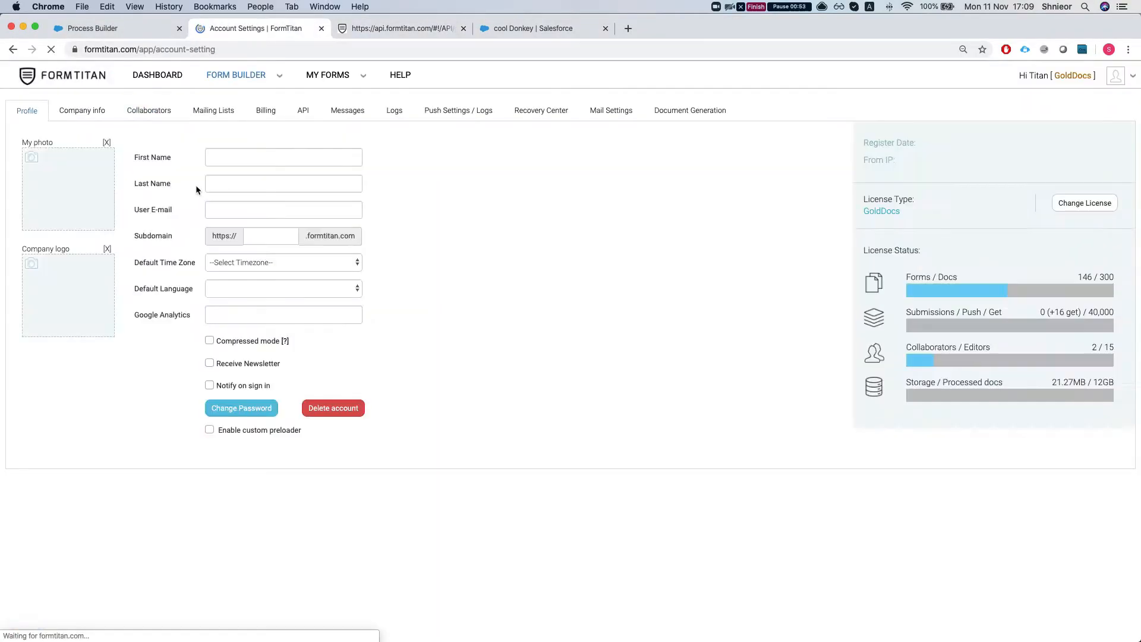
pyautogui.click(174, 112)
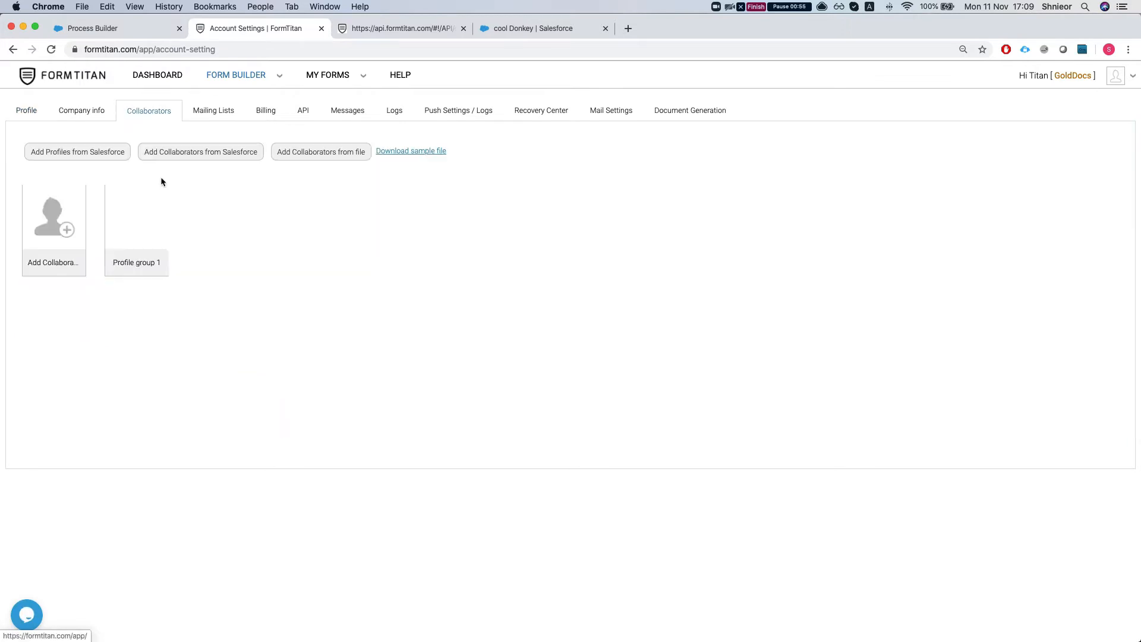
pyautogui.click(113, 244)
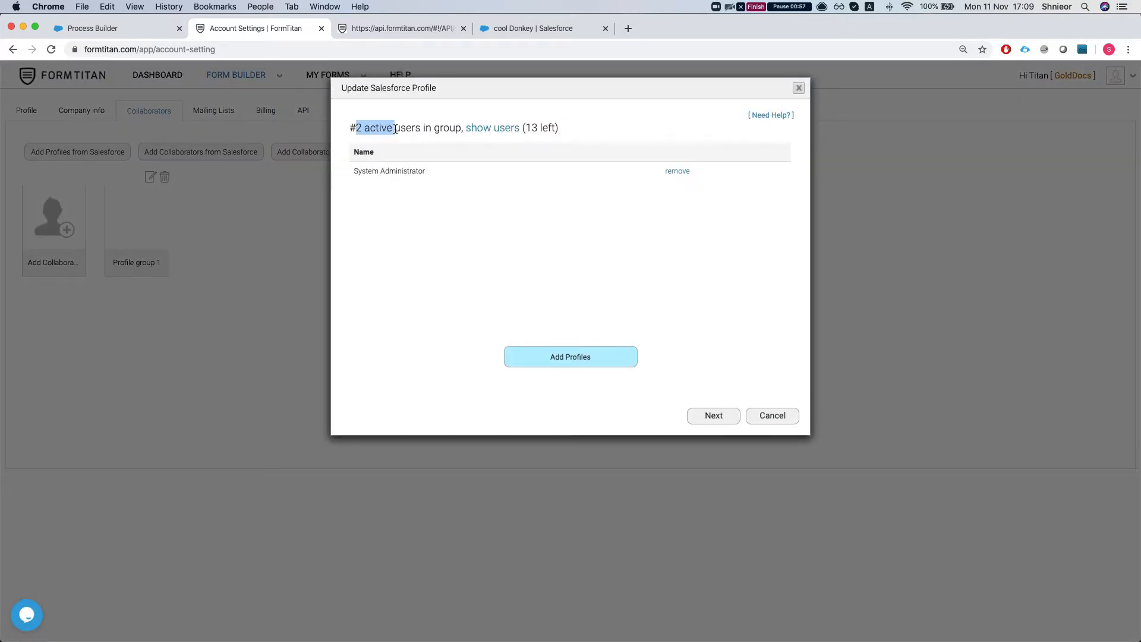
pyautogui.click(487, 130)
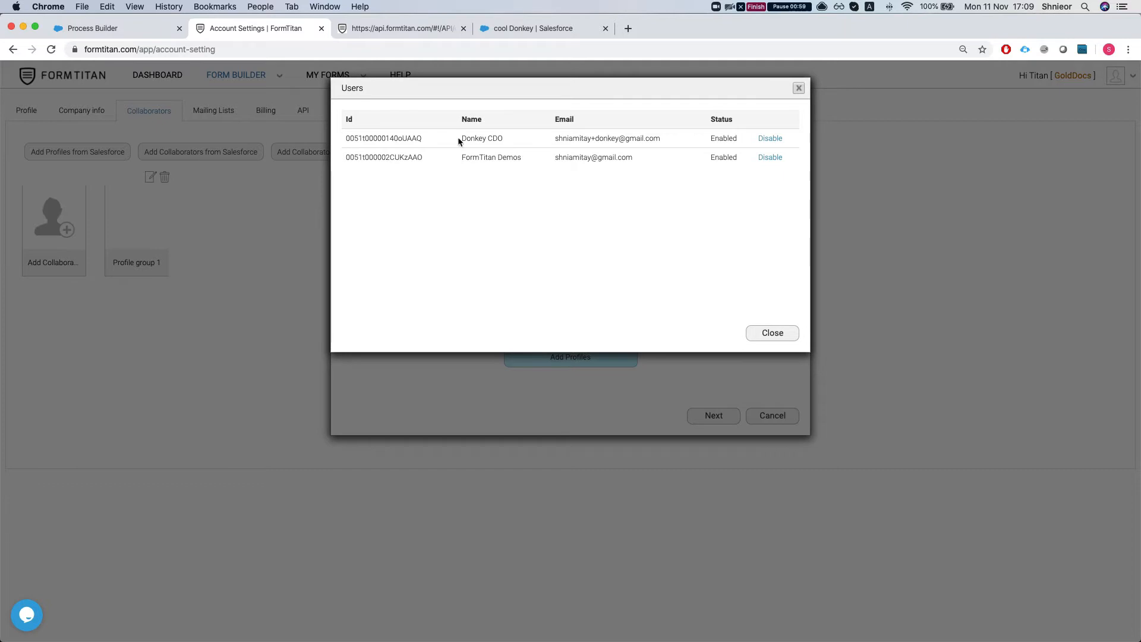
pyautogui.moveTo(462, 158); pyautogui.dragTo(523, 159)
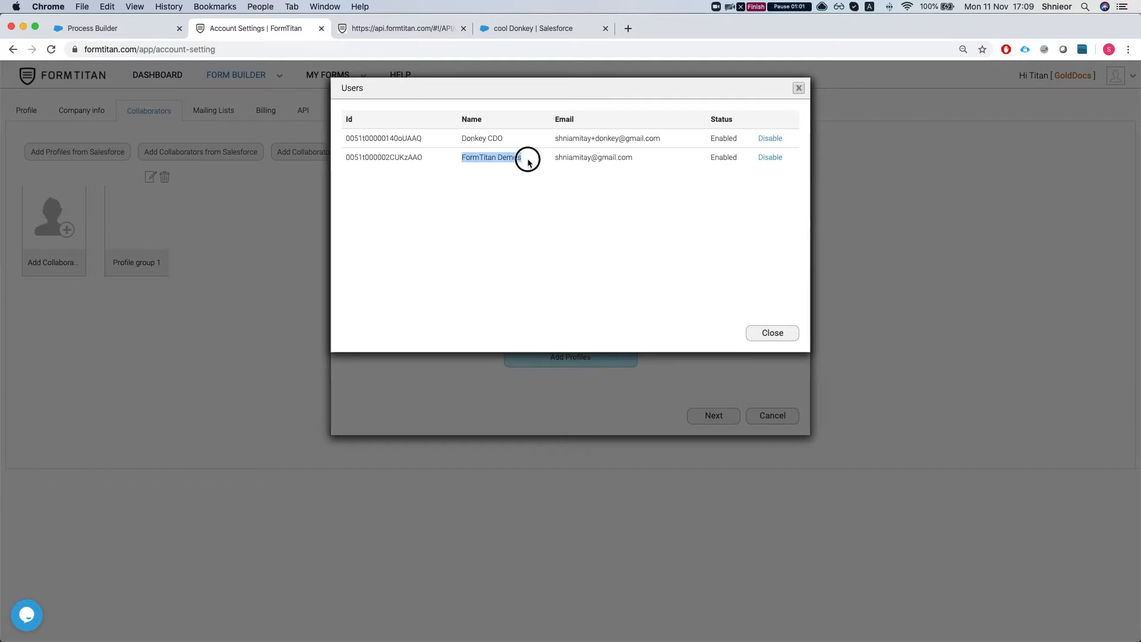
pyautogui.moveTo(462, 138); pyautogui.dragTo(499, 138)
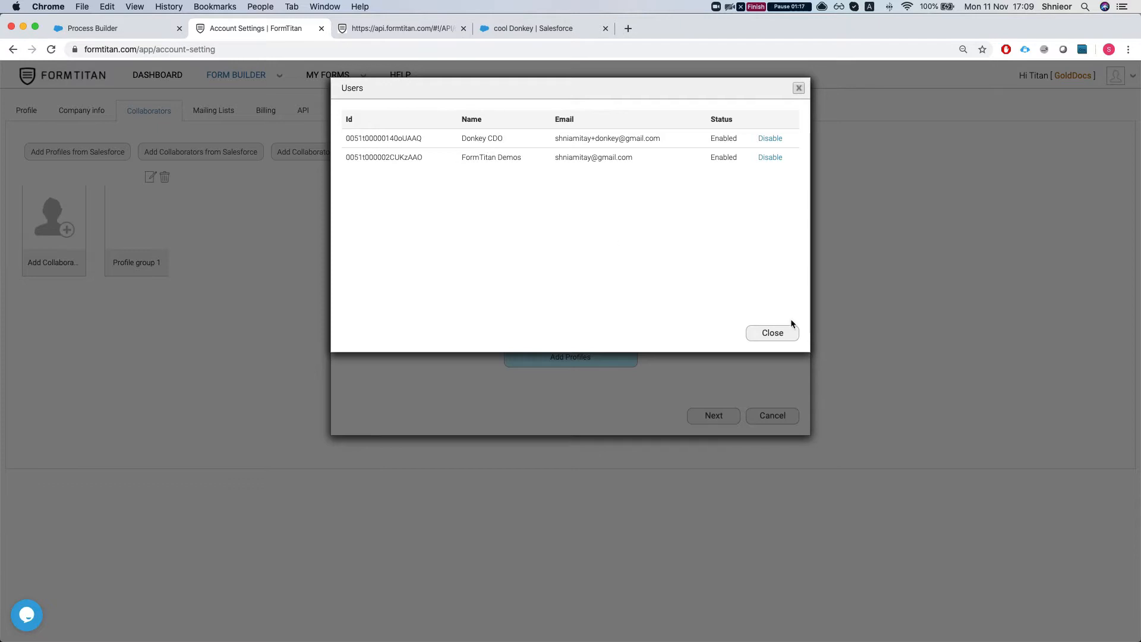
pyautogui.click(782, 335)
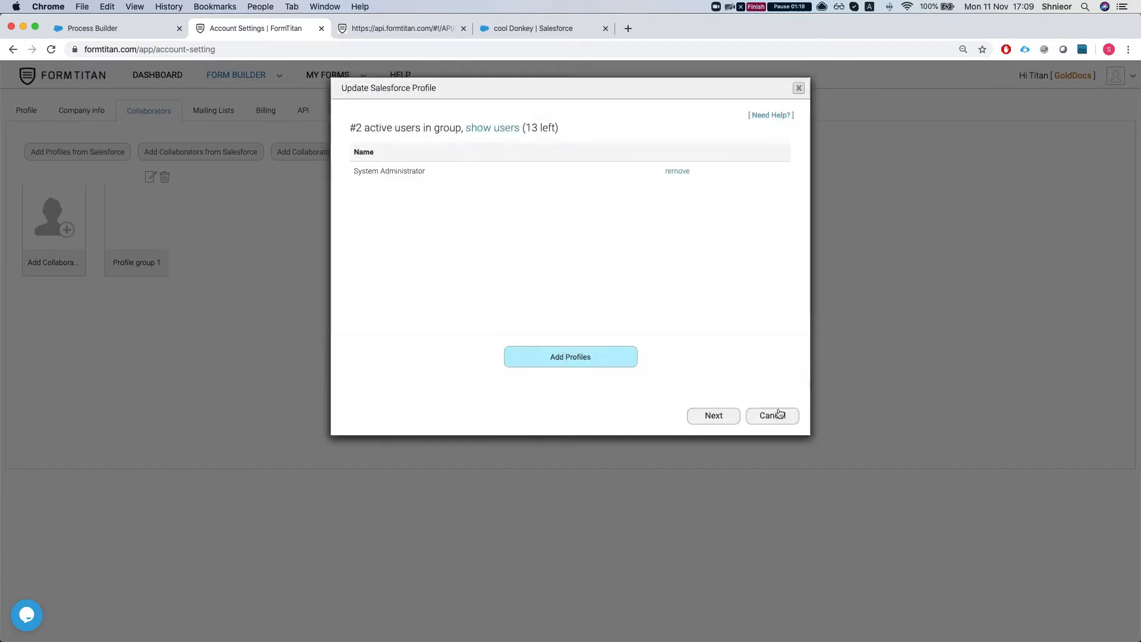
pyautogui.click(769, 407)
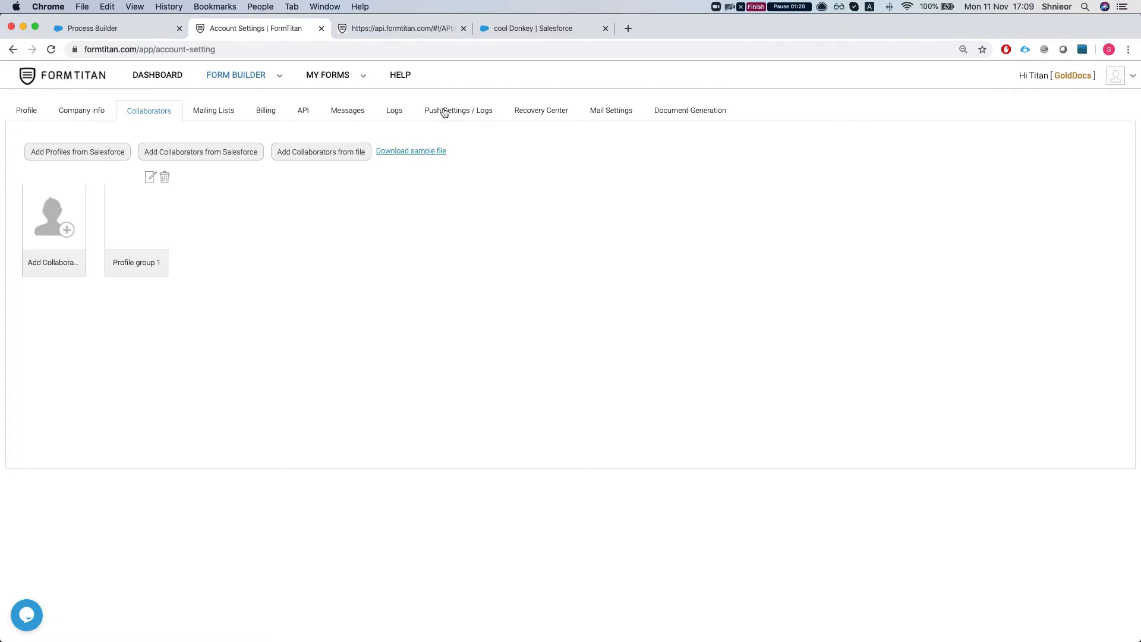
# Examine the "Remove a user from profile groups" endpoint among the User methods of the FormTitan API reference.
pyautogui.click(394, 30)
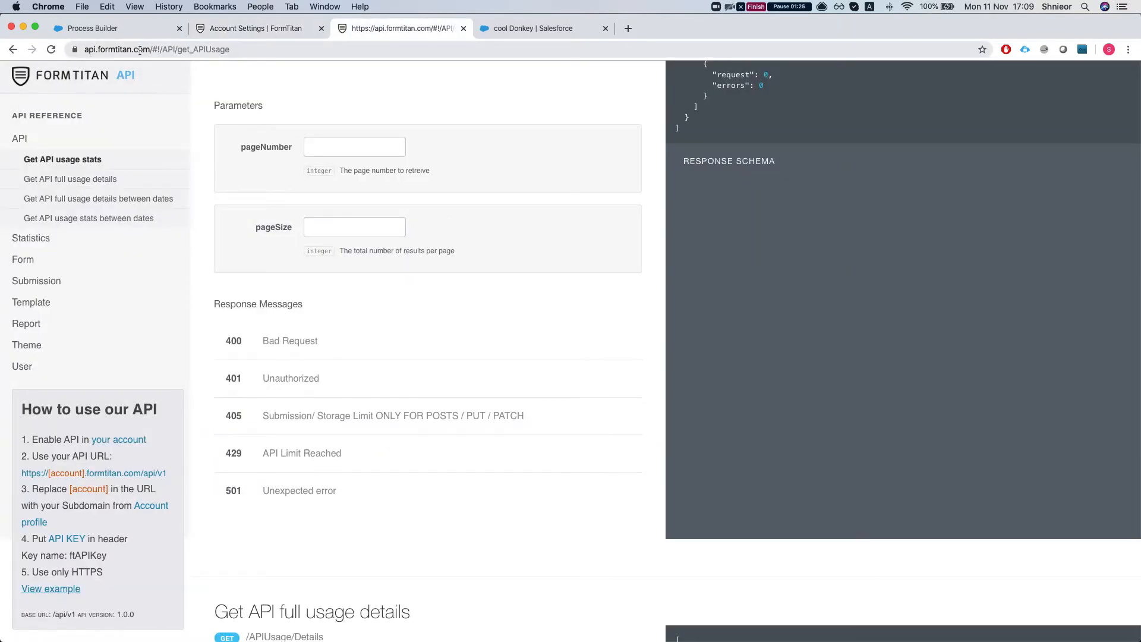
pyautogui.click(26, 371)
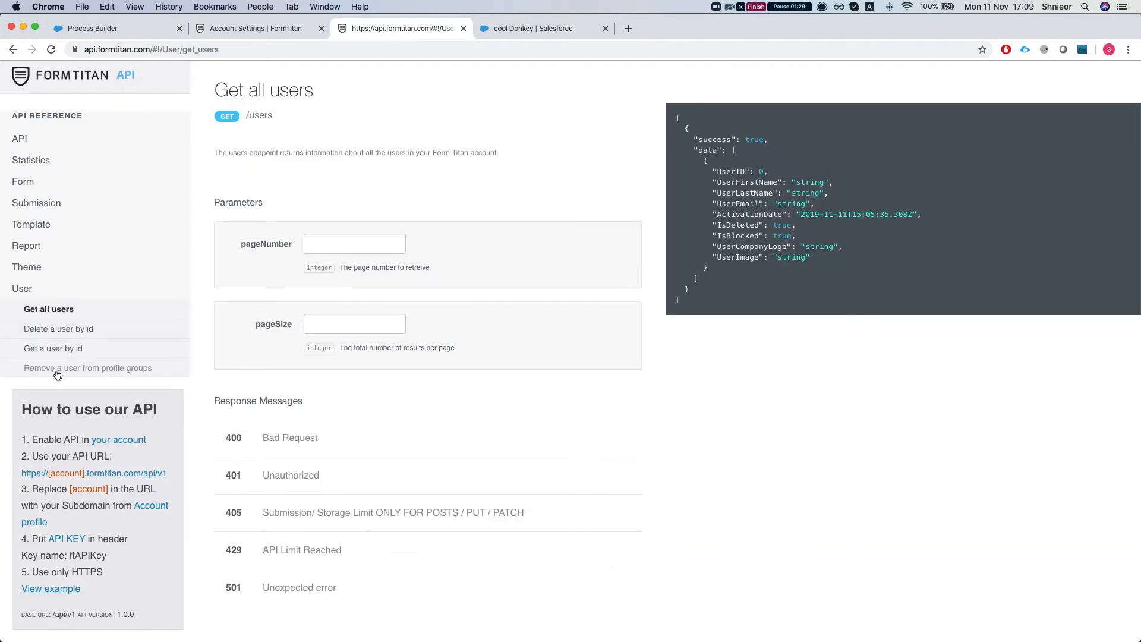
pyautogui.click(58, 369)
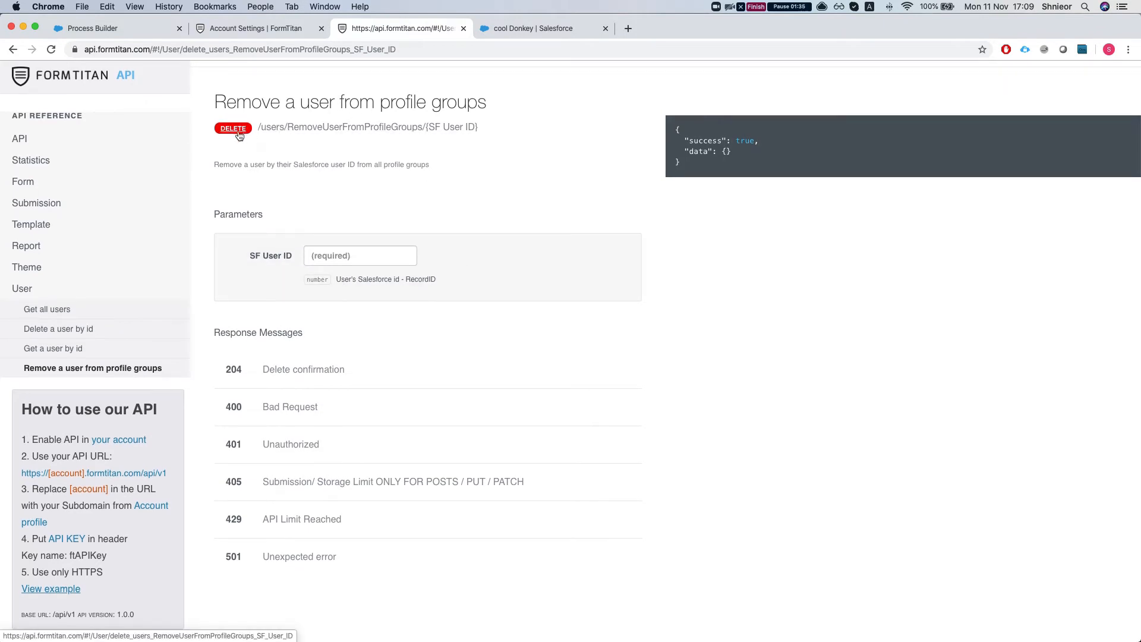
pyautogui.moveTo(257, 130); pyautogui.dragTo(432, 127)
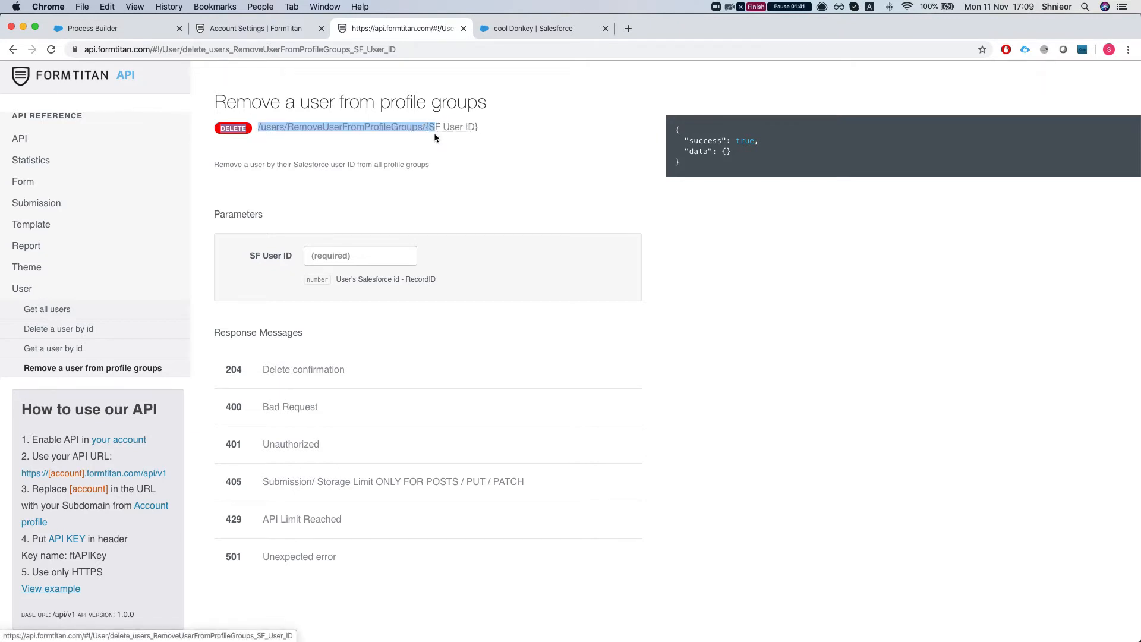
pyautogui.click(449, 138)
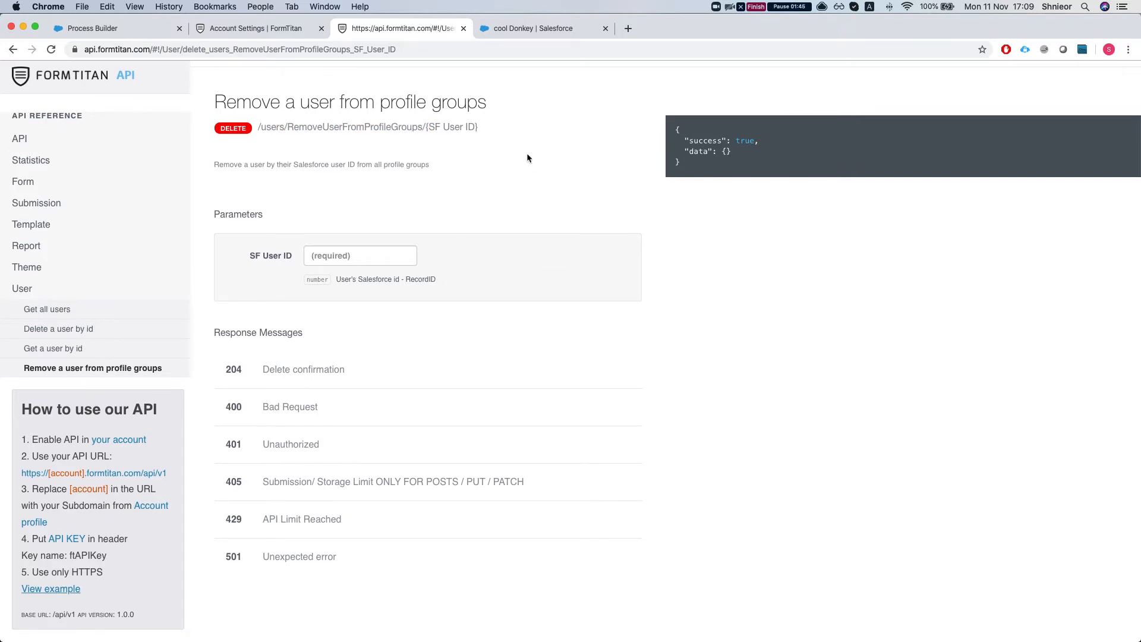
# Switch to Visual Studio Code with RemoveProfileUserDemo.cls open and clear the search results.
pyautogui.hotkey('ctrl', 'Up')
pyautogui.hotkey('ctrl', 'Up')
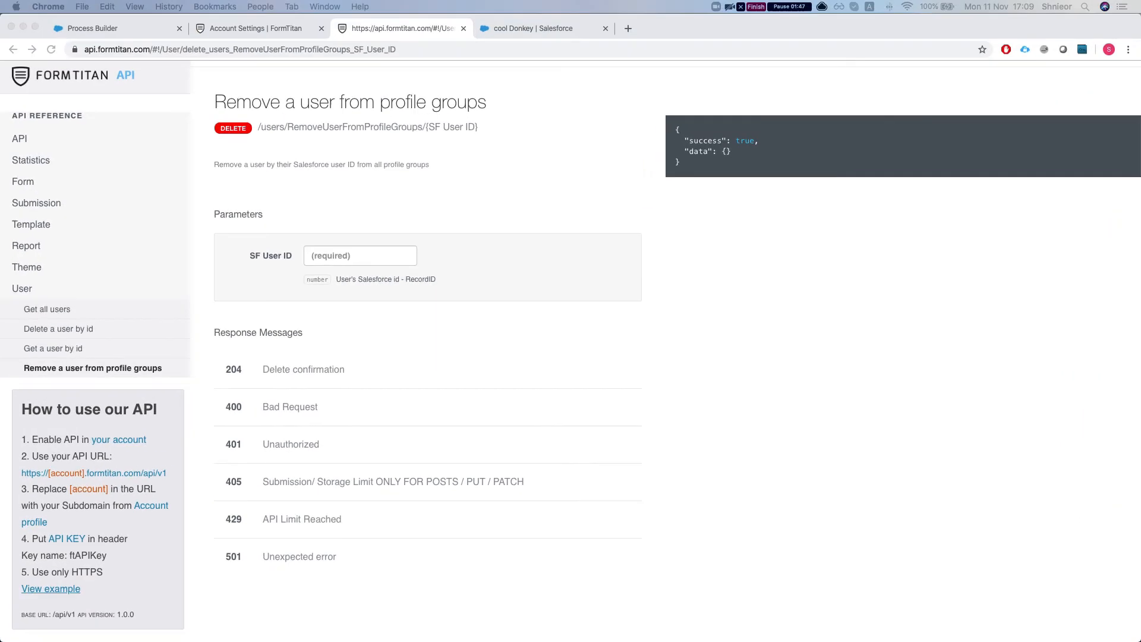
pyautogui.hotkey('ctrl', 'Right')
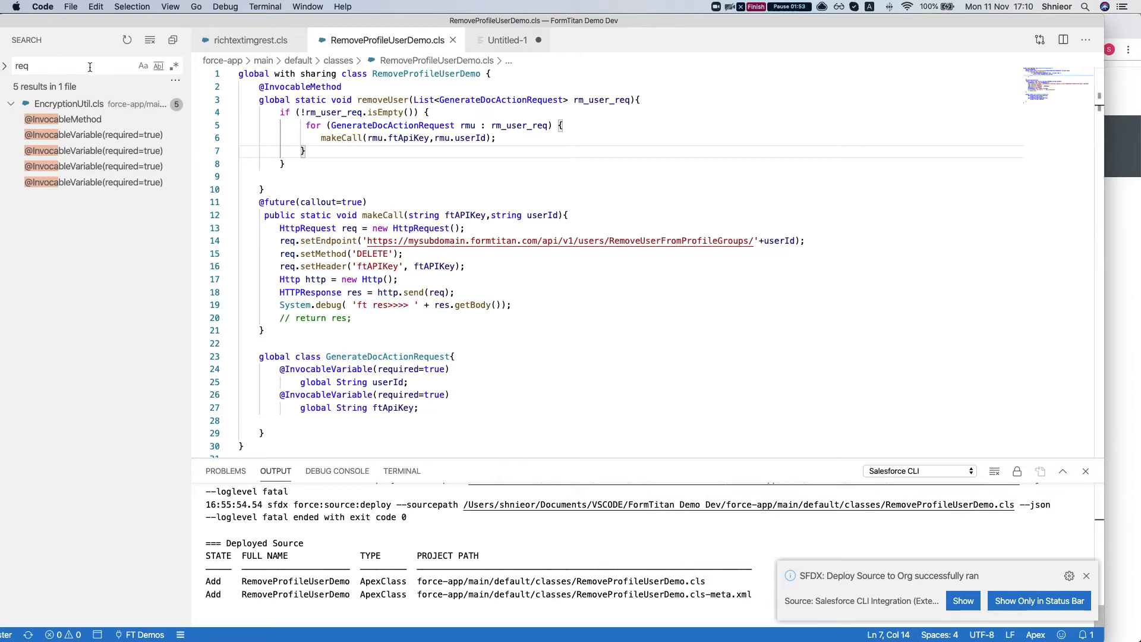
pyautogui.click(150, 39)
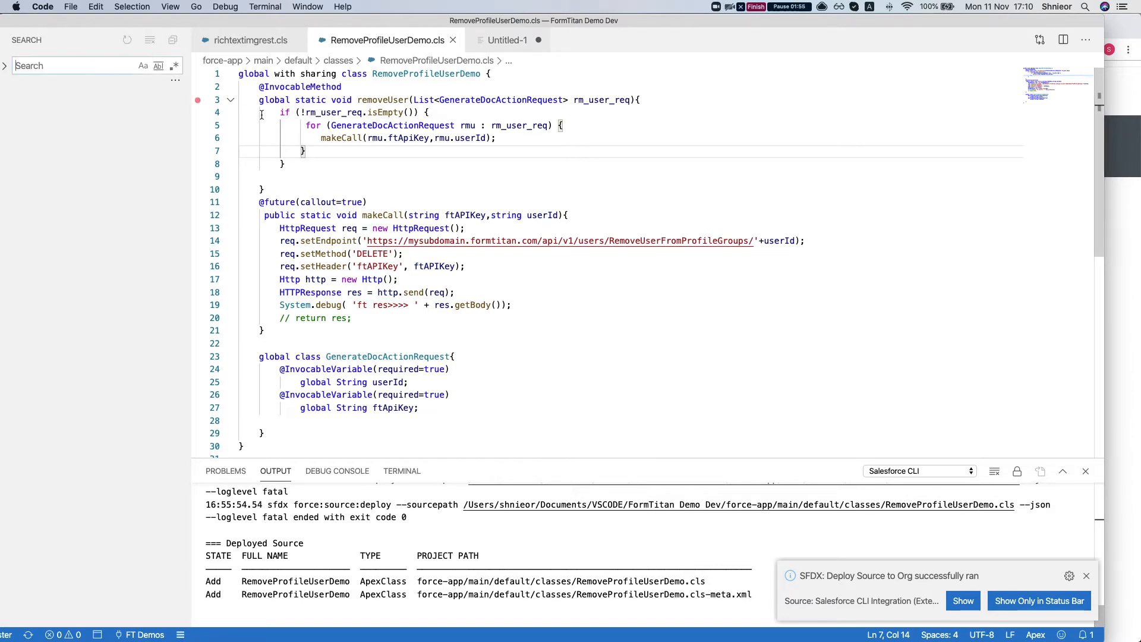
# Examine the removeUser method's empty check and its loop over the GenerateDocActionRequest items.
pyautogui.click(332, 127)
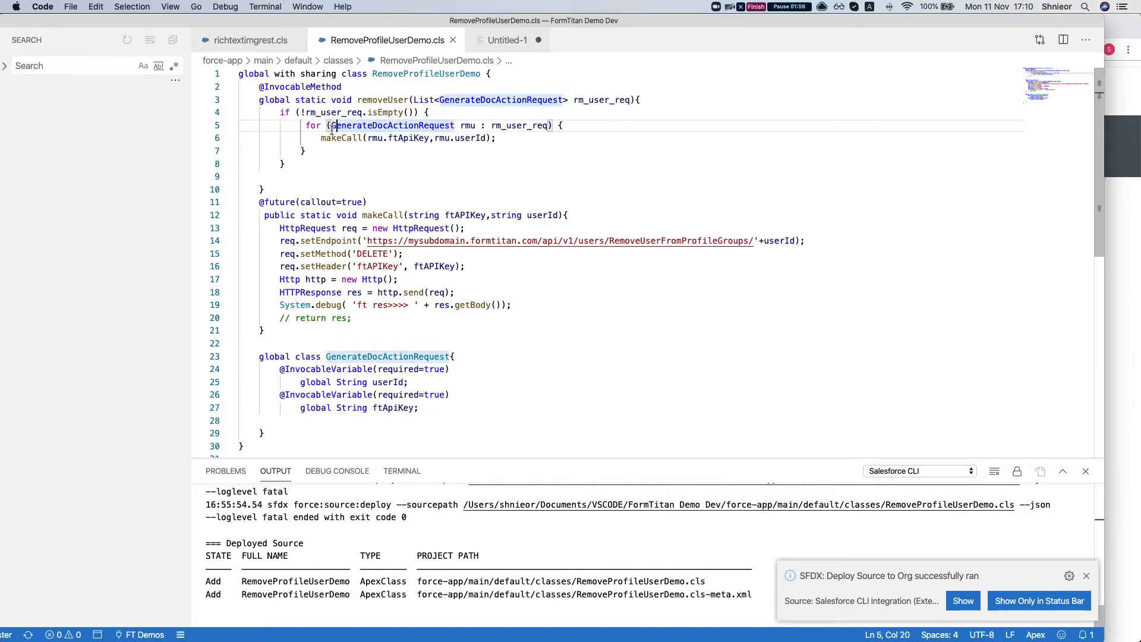
pyautogui.click(321, 113)
pyautogui.click(365, 126)
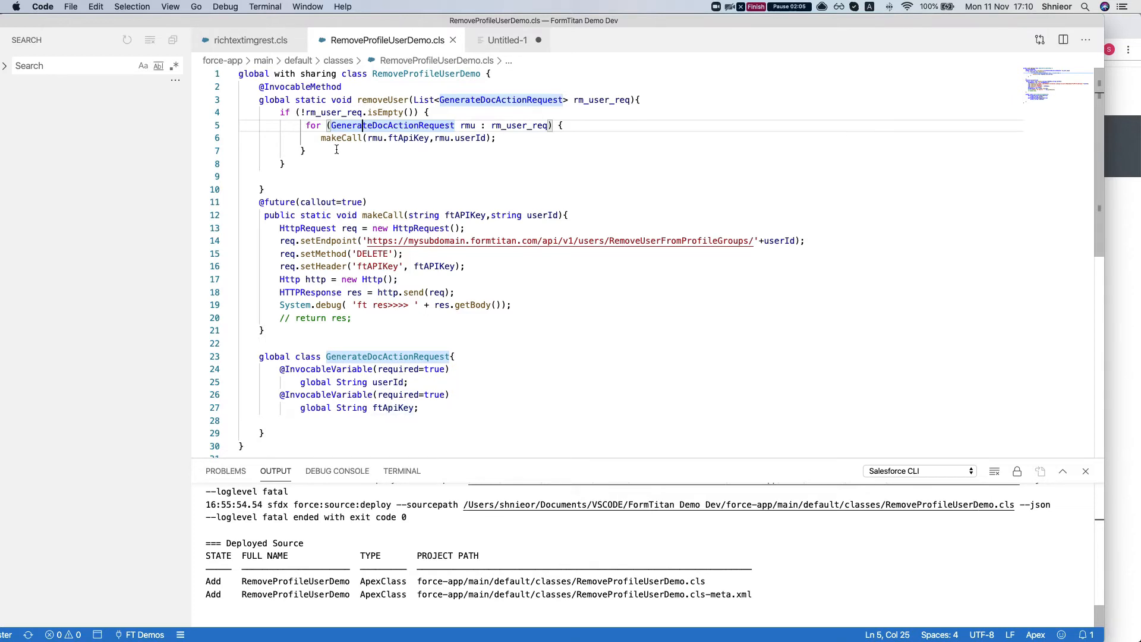
# Examine the makeCall method's request, highlighting the subdomain and the RemoveUserFromProfileGroups path of its endpoint URL.
pyautogui.click(331, 294)
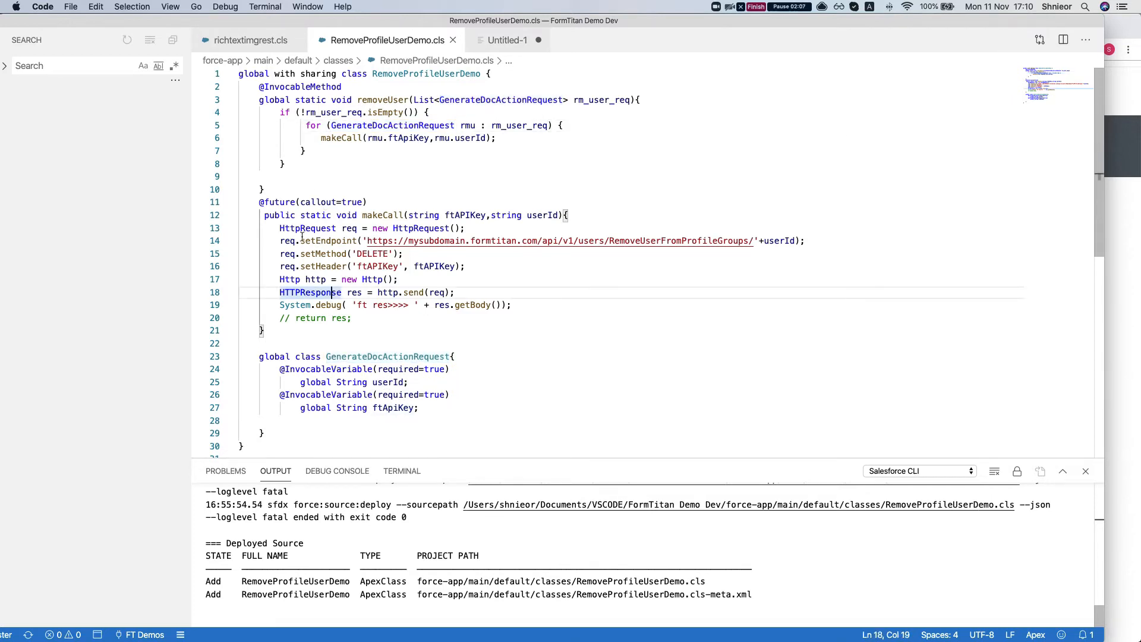
pyautogui.click(310, 241)
pyautogui.moveTo(367, 241); pyautogui.dragTo(543, 238)
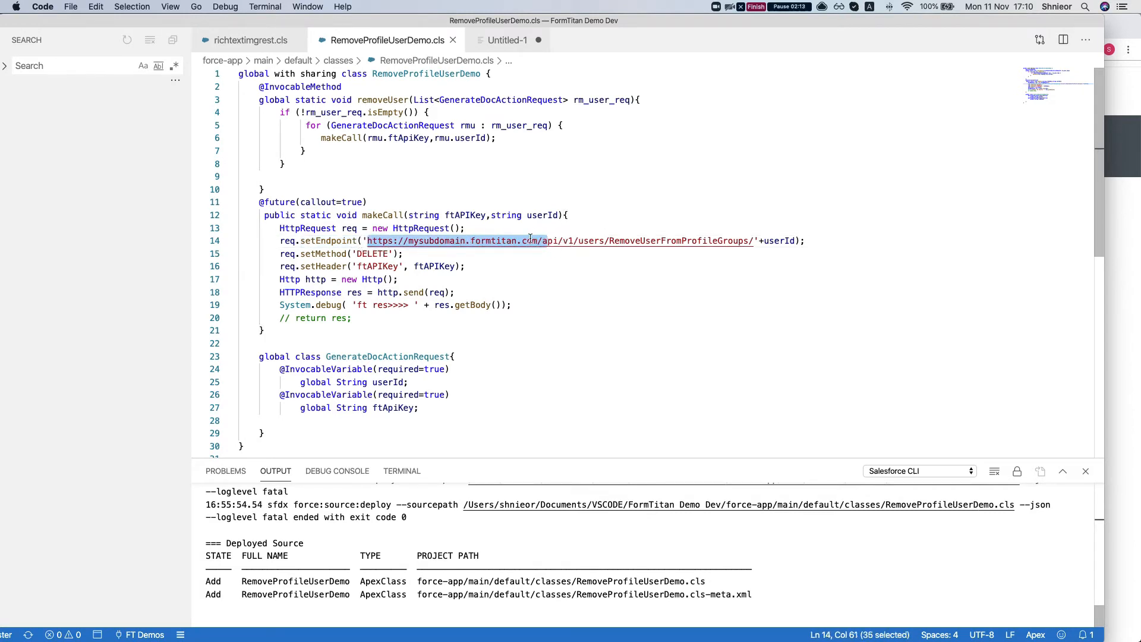
pyautogui.click(557, 250)
pyautogui.moveTo(542, 243); pyautogui.dragTo(754, 243)
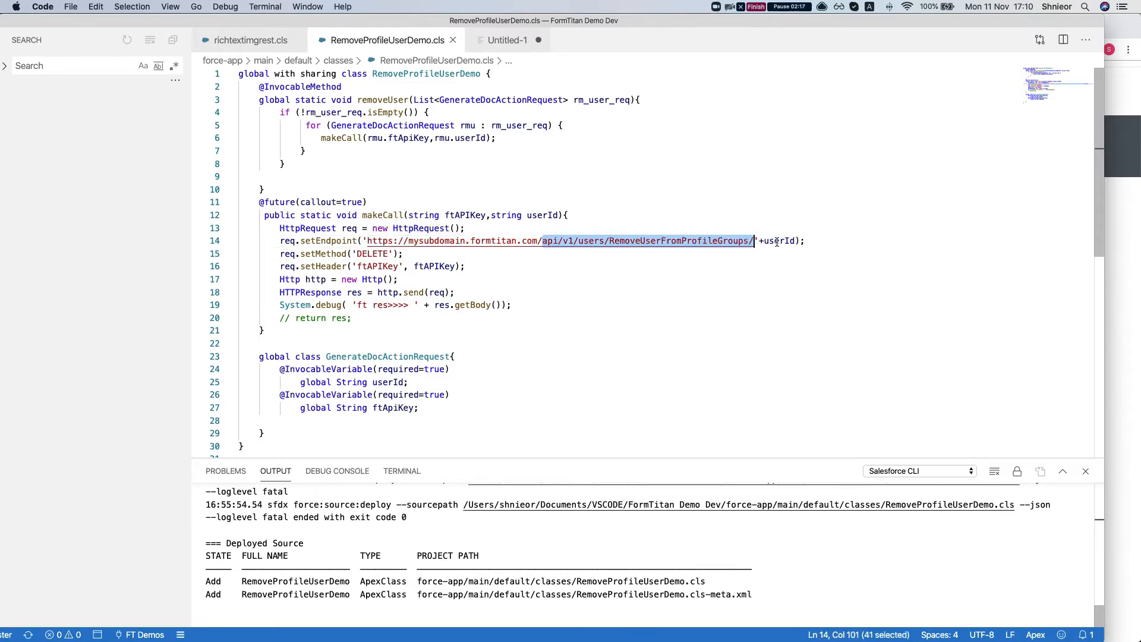
# Examine makeCall's userId path suffix, DELETE method and ftAPIKey header argument.
pyautogui.doubleClick(775, 241)
pyautogui.click(498, 266)
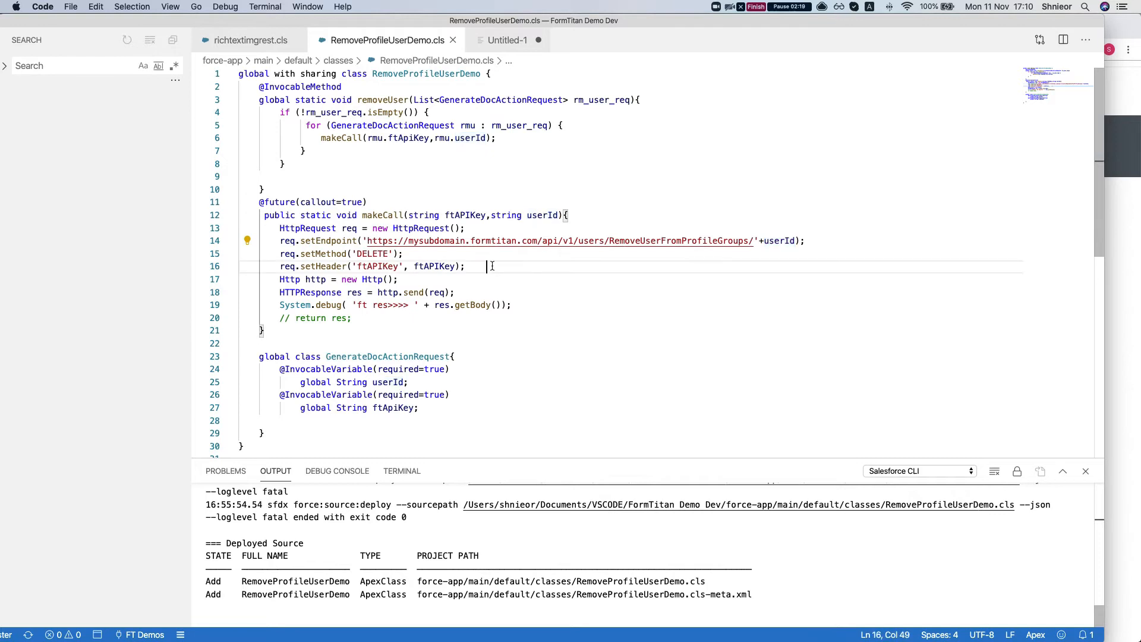
pyautogui.doubleClick(367, 254)
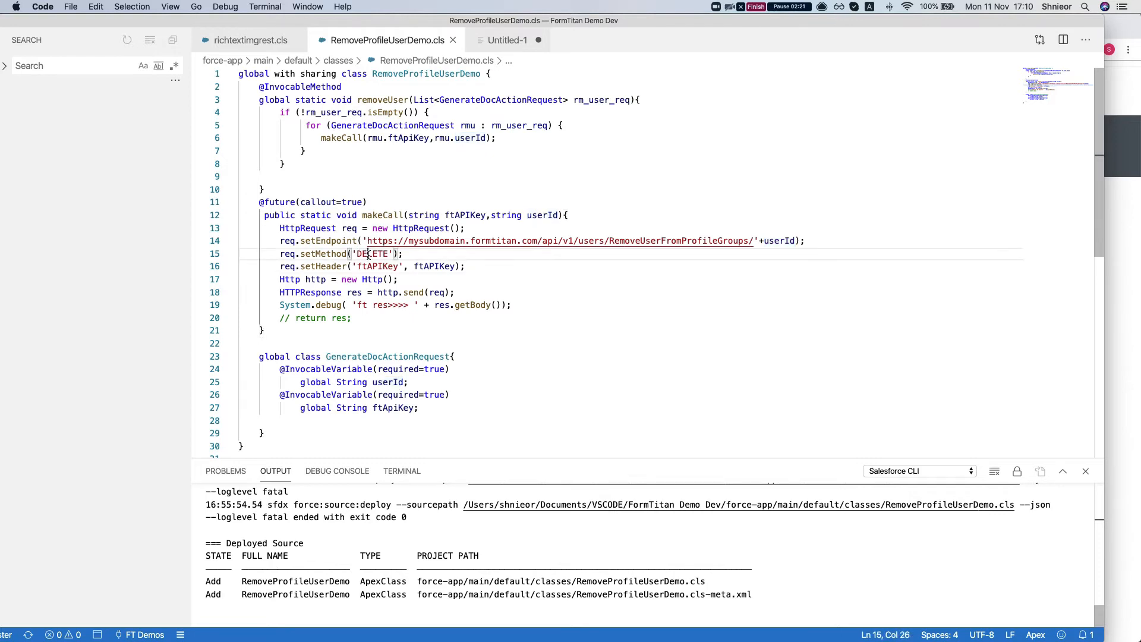
pyautogui.click(367, 267)
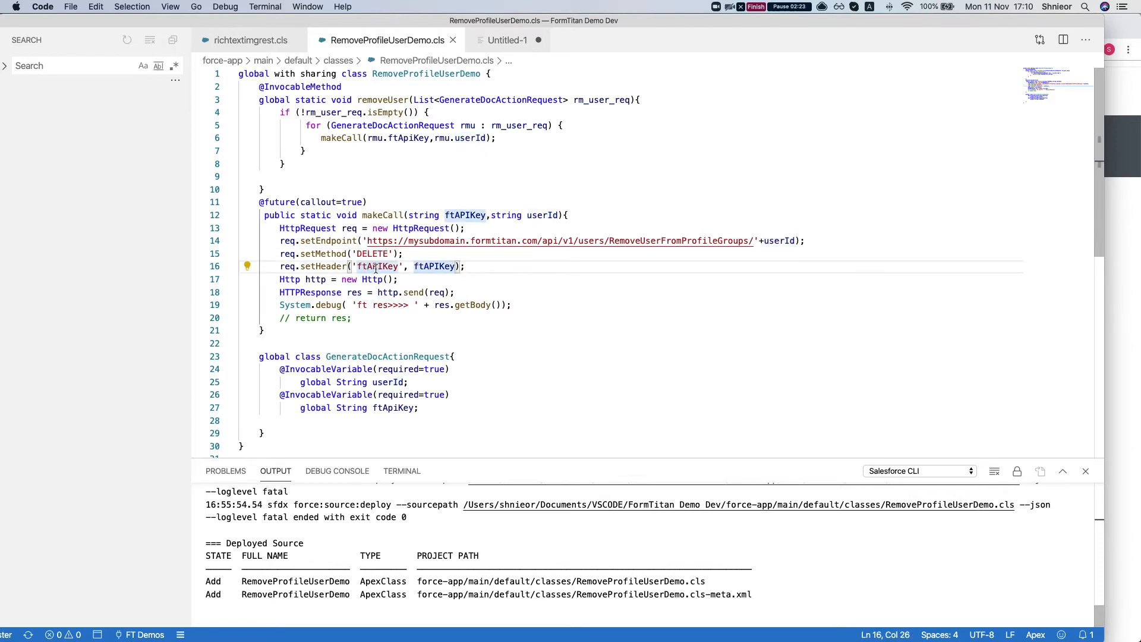
pyautogui.doubleClick(422, 267)
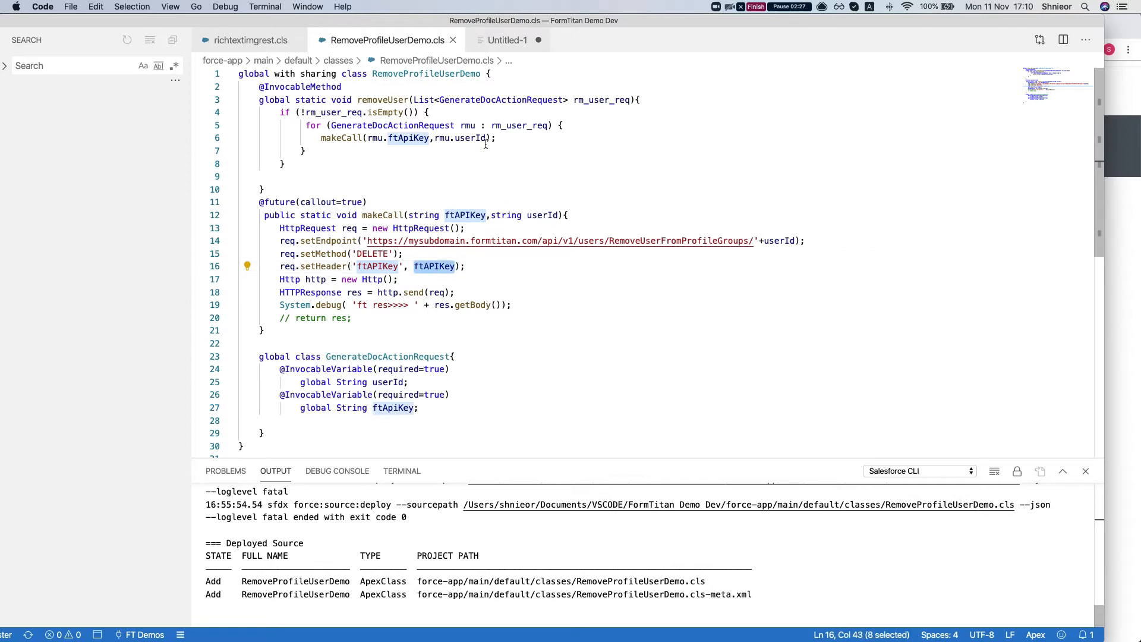
# Switch to Chrome and examine the starting object and "inactive user" criteria of the "Remove user from profile" process in Process Builder.
pyautogui.doubleClick(404, 21)
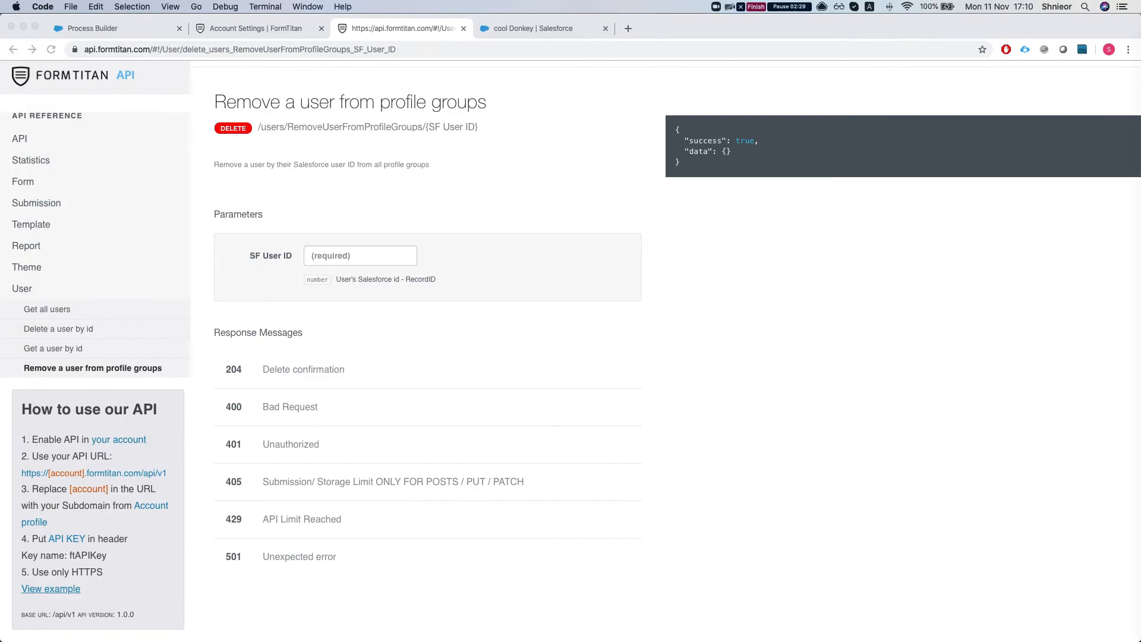
pyautogui.click(917, 314)
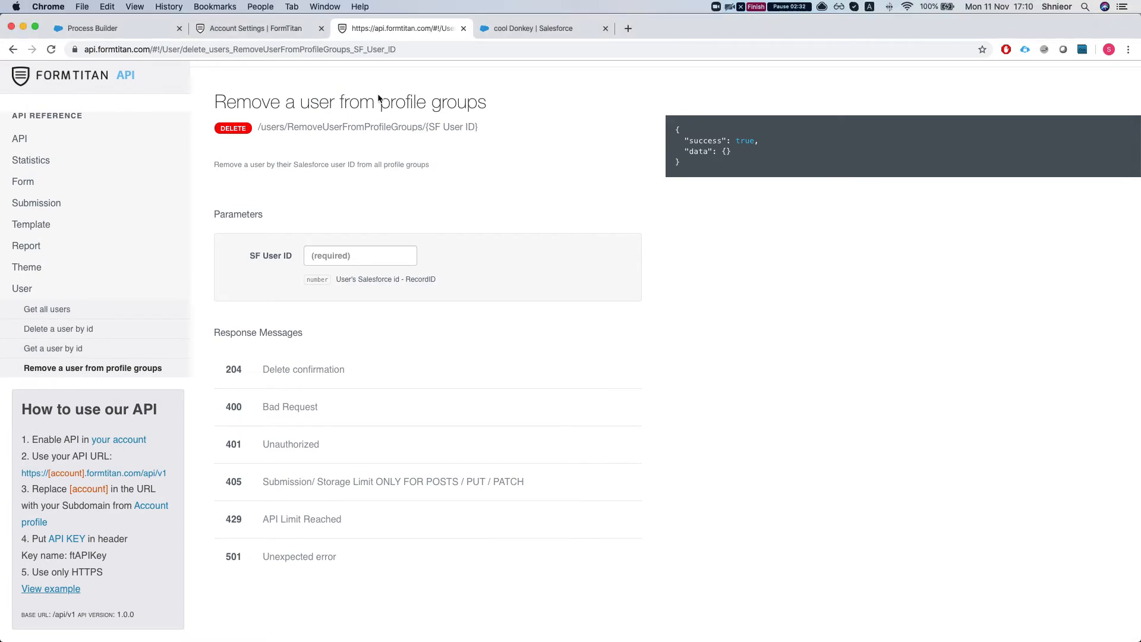
pyautogui.click(120, 29)
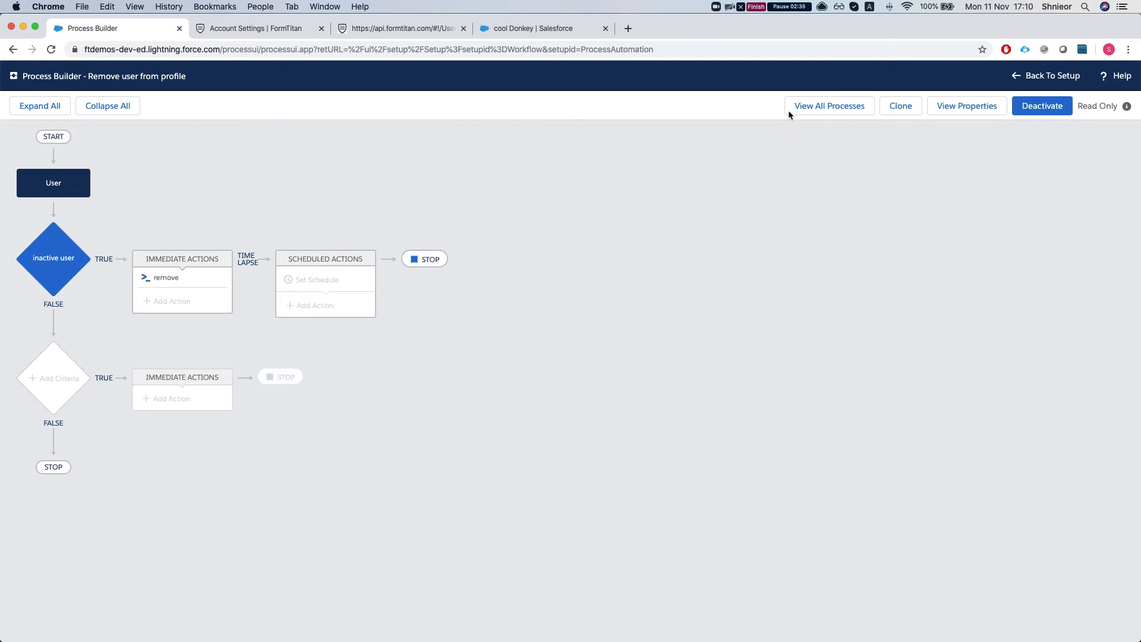
pyautogui.click(42, 189)
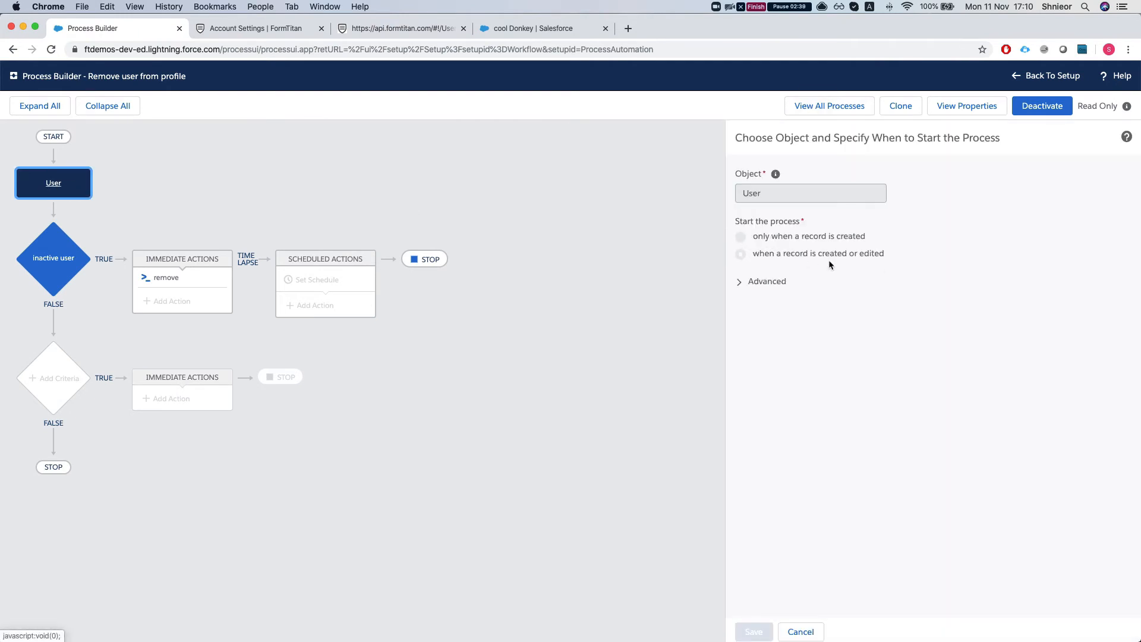
pyautogui.click(60, 267)
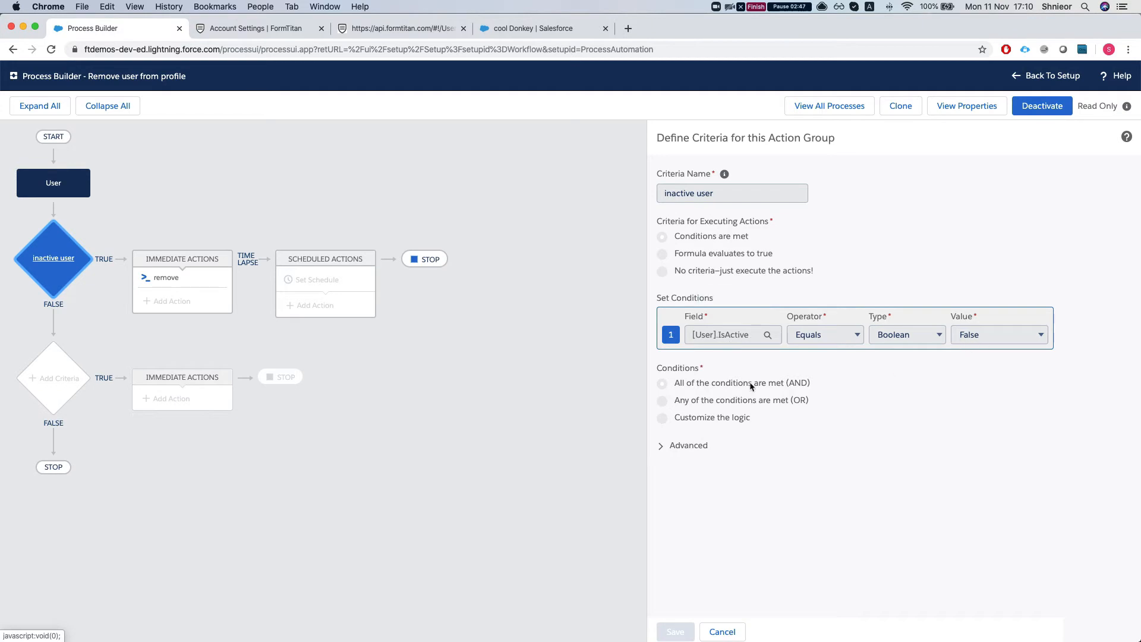
# Examine the "remove" action's Apex class and its ftApiKey and userId variable values.
pyautogui.click(164, 278)
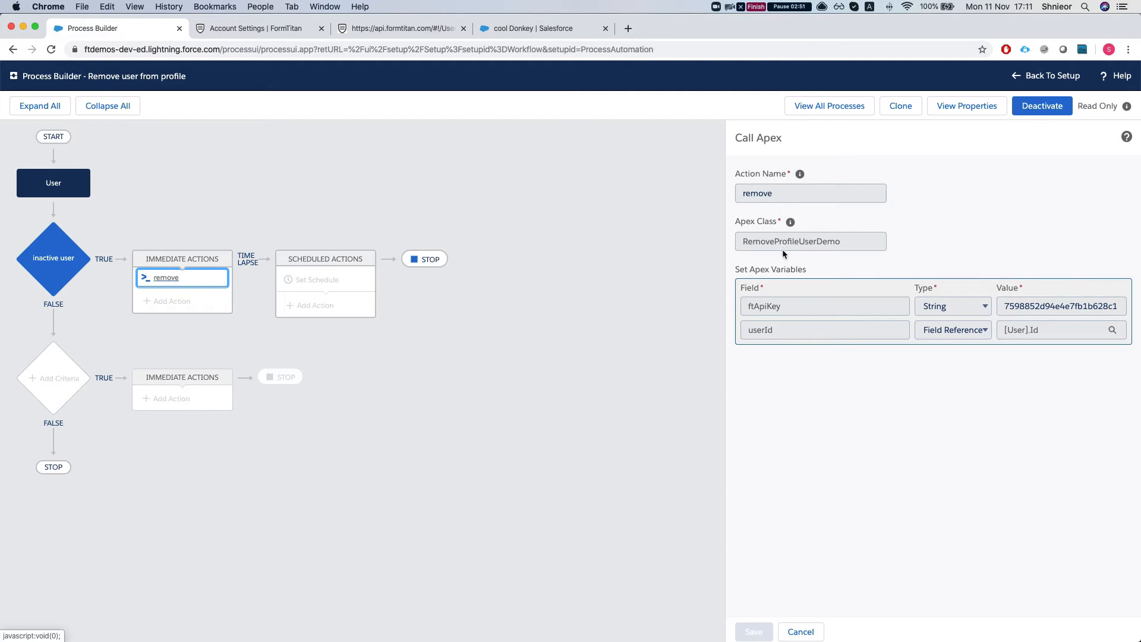
pyautogui.click(1022, 306)
pyautogui.click(1028, 328)
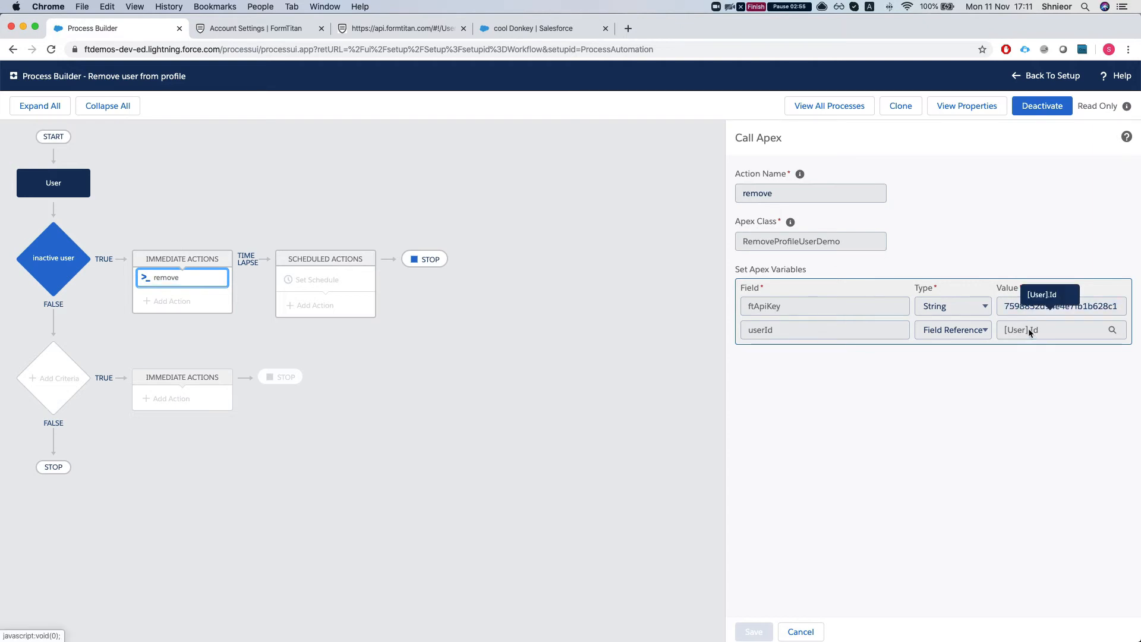
pyautogui.click(607, 298)
# Switch to the Salesforce contact record and open Salesforce Setup in a new browser tab.
pyautogui.click(280, 30)
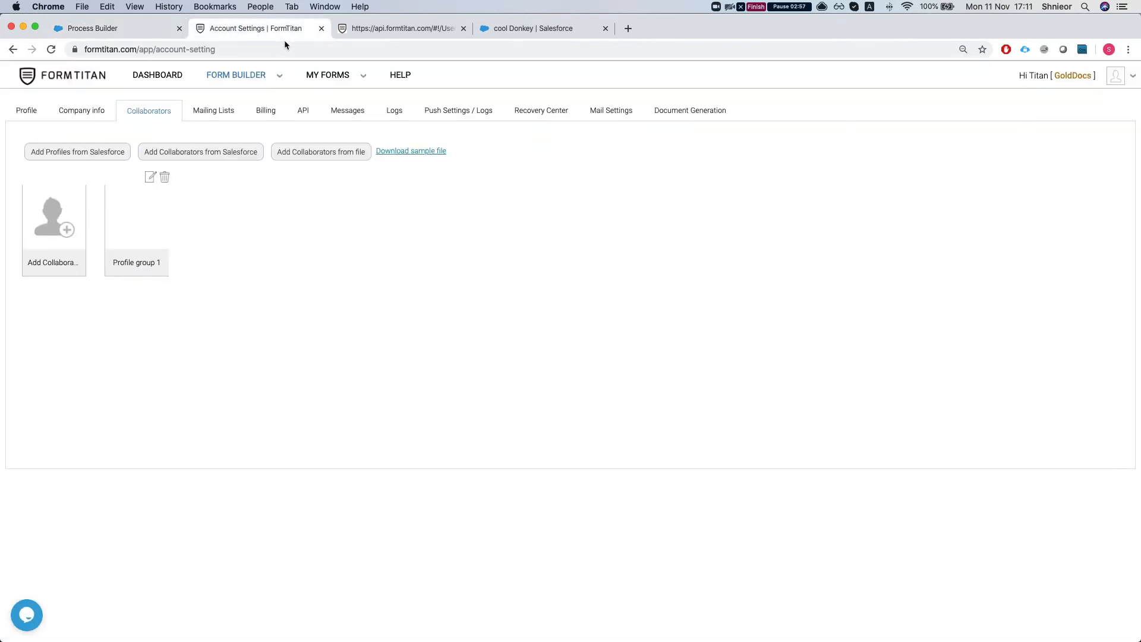
pyautogui.click(369, 35)
pyautogui.click(561, 33)
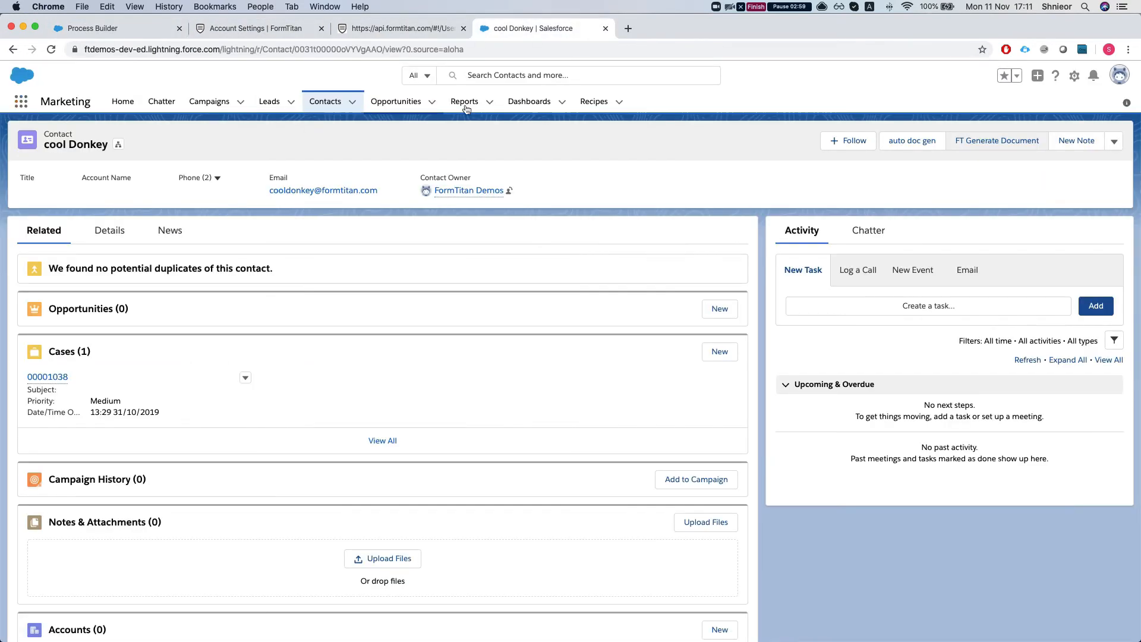
pyautogui.click(1075, 75)
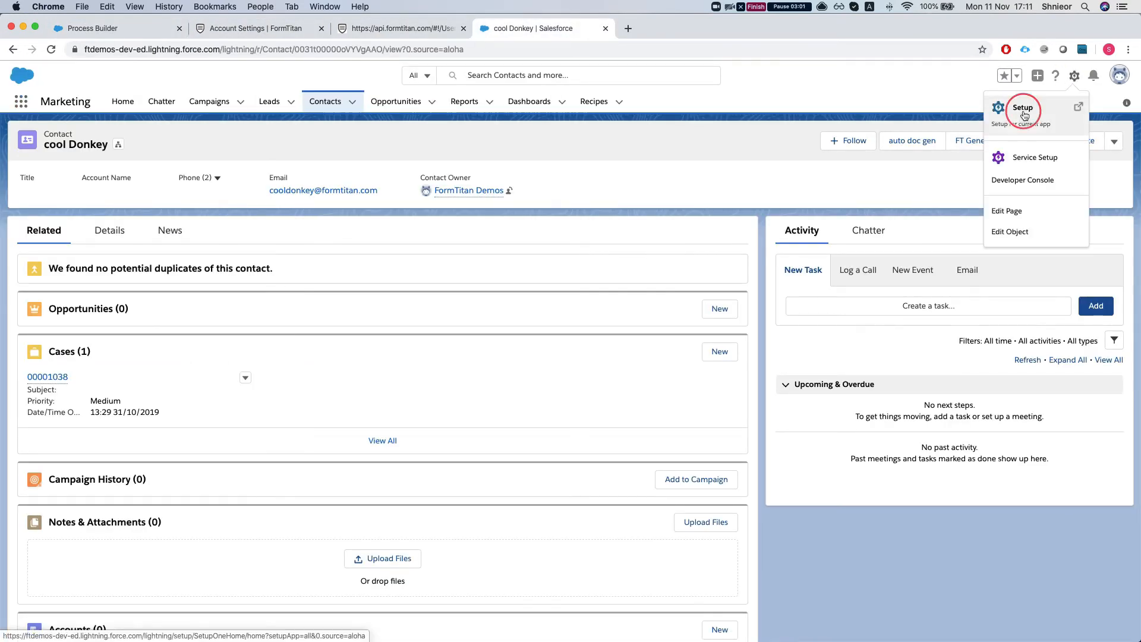
pyautogui.click(1027, 108)
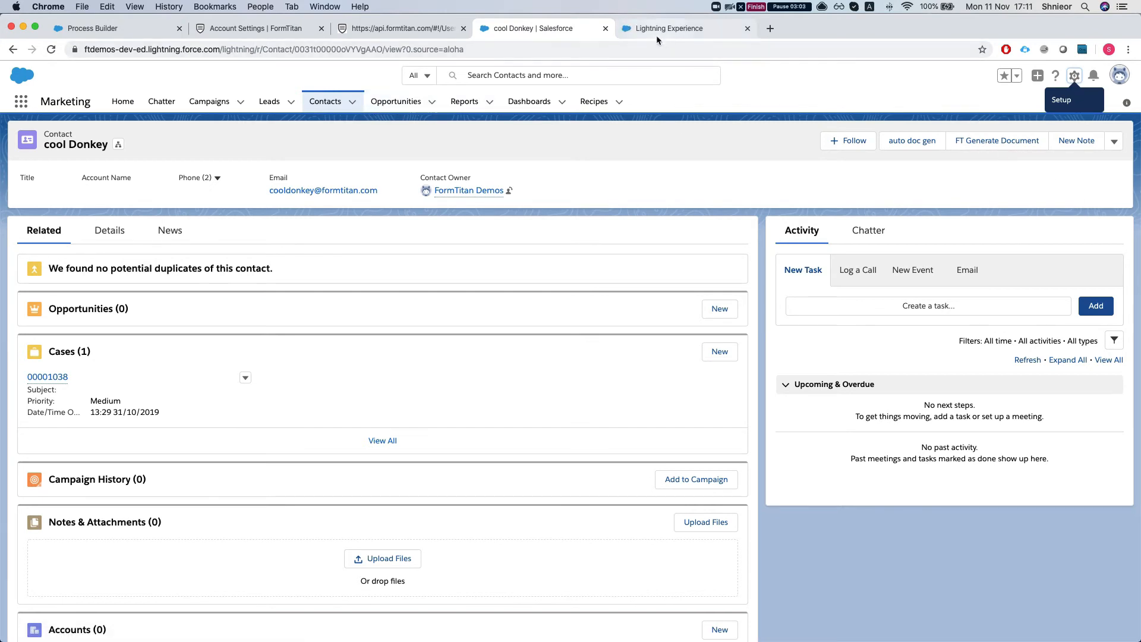
pyautogui.click(658, 30)
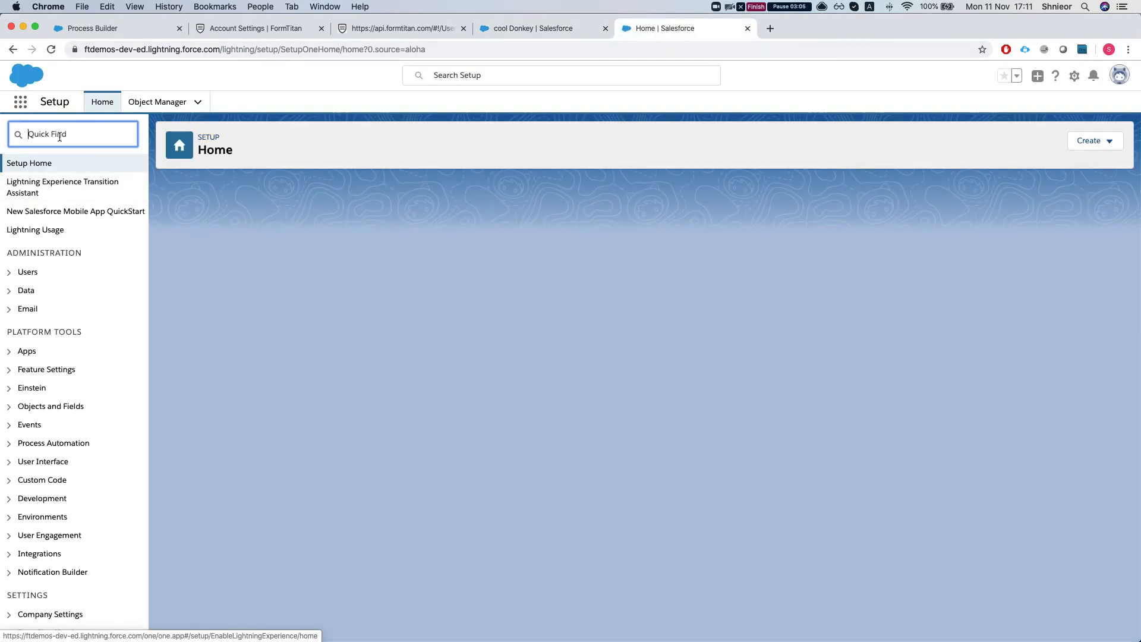
# Search Setup for "users" and open the Users management page.
pyautogui.write('us')
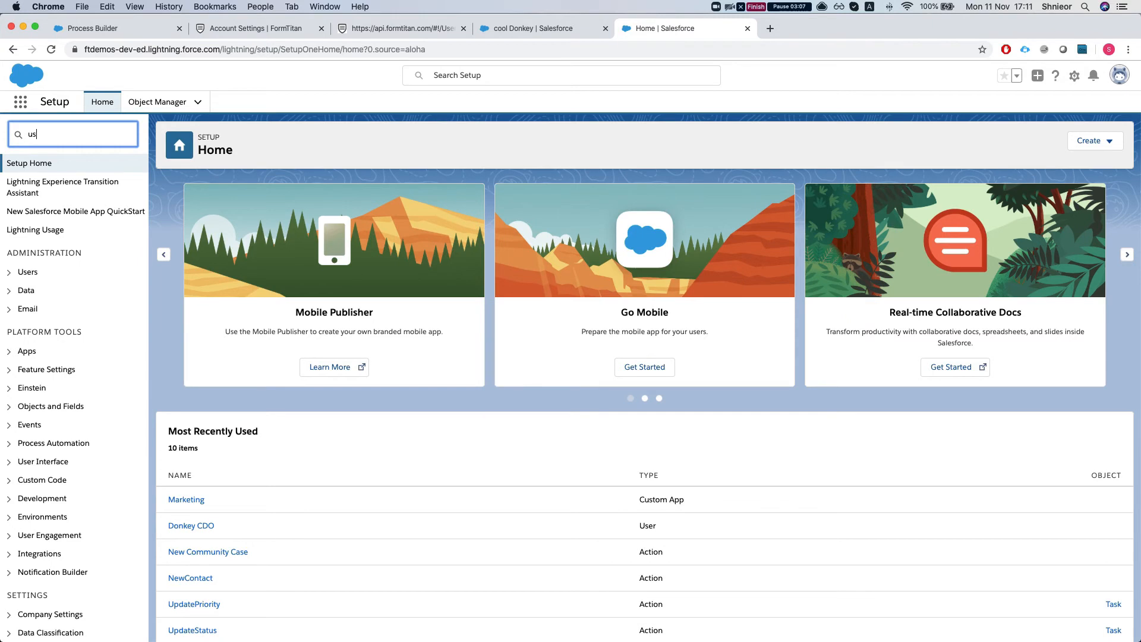
pyautogui.write('ers')
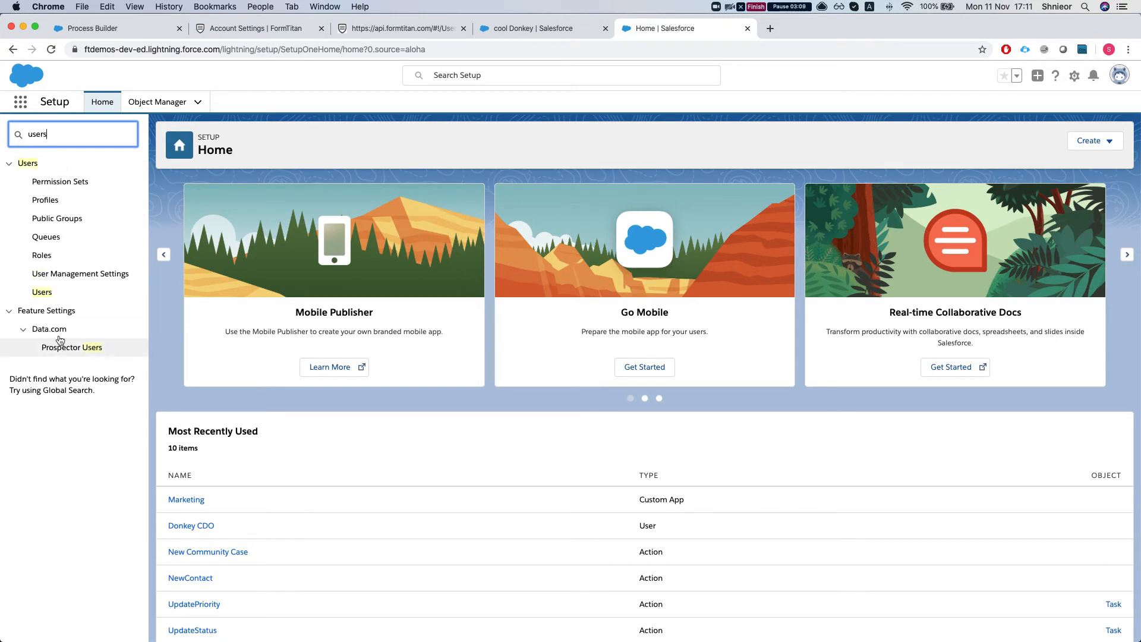
pyautogui.click(42, 293)
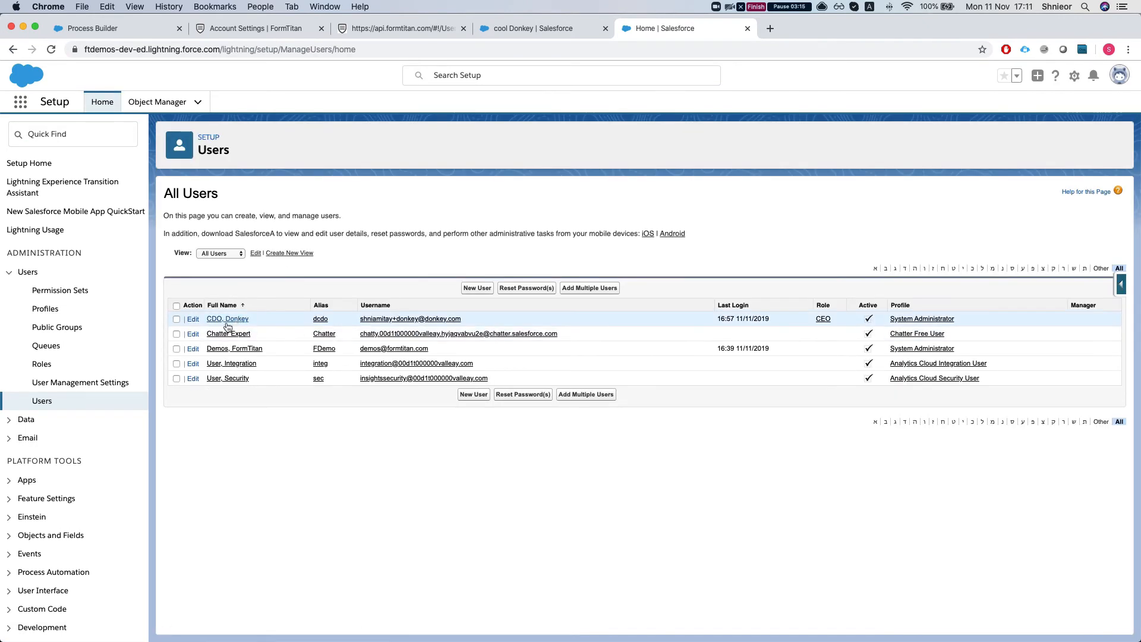
# Deactivate the System Administrator user with the CEO role, accept the deactivation notice and save the user record.
pyautogui.click(226, 325)
pyautogui.scroll(-2, 708, 289)
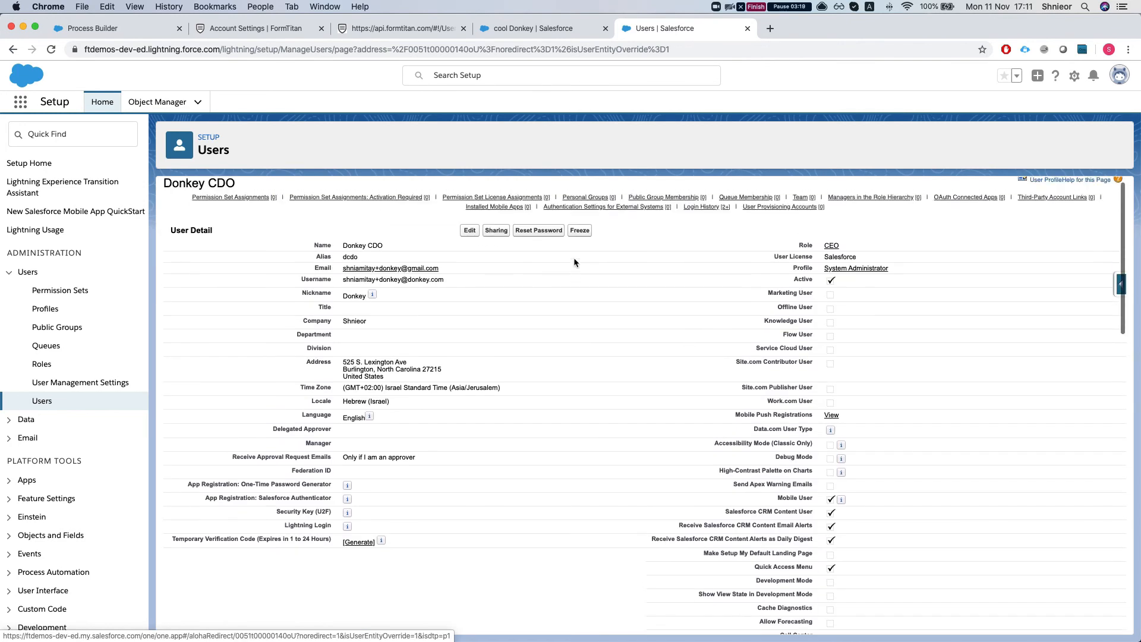
pyautogui.click(470, 226)
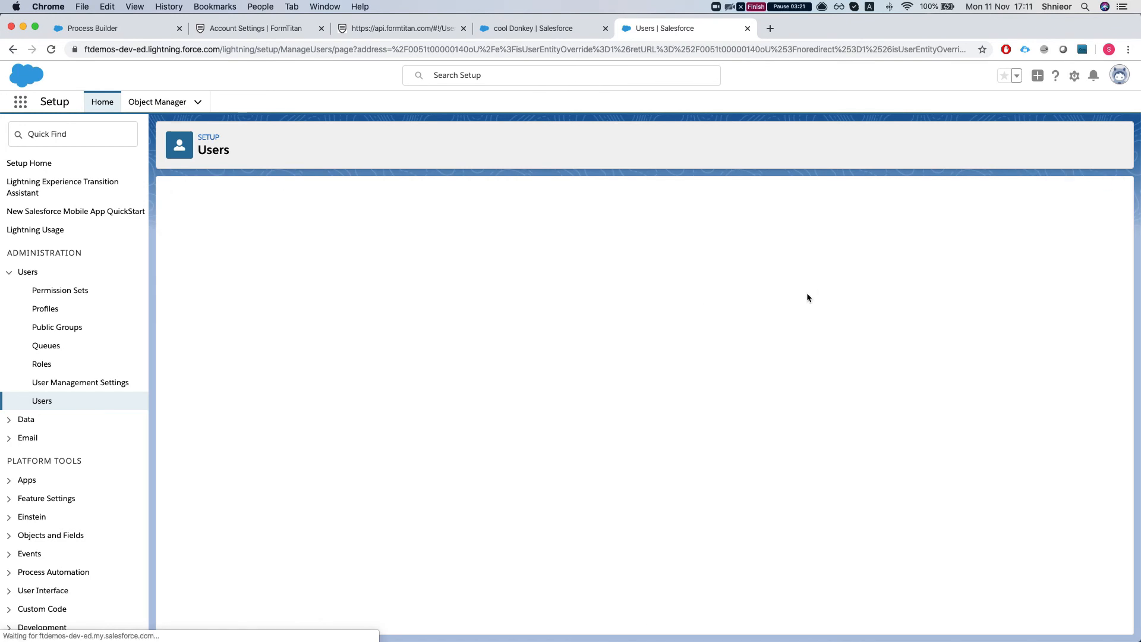
pyautogui.click(826, 304)
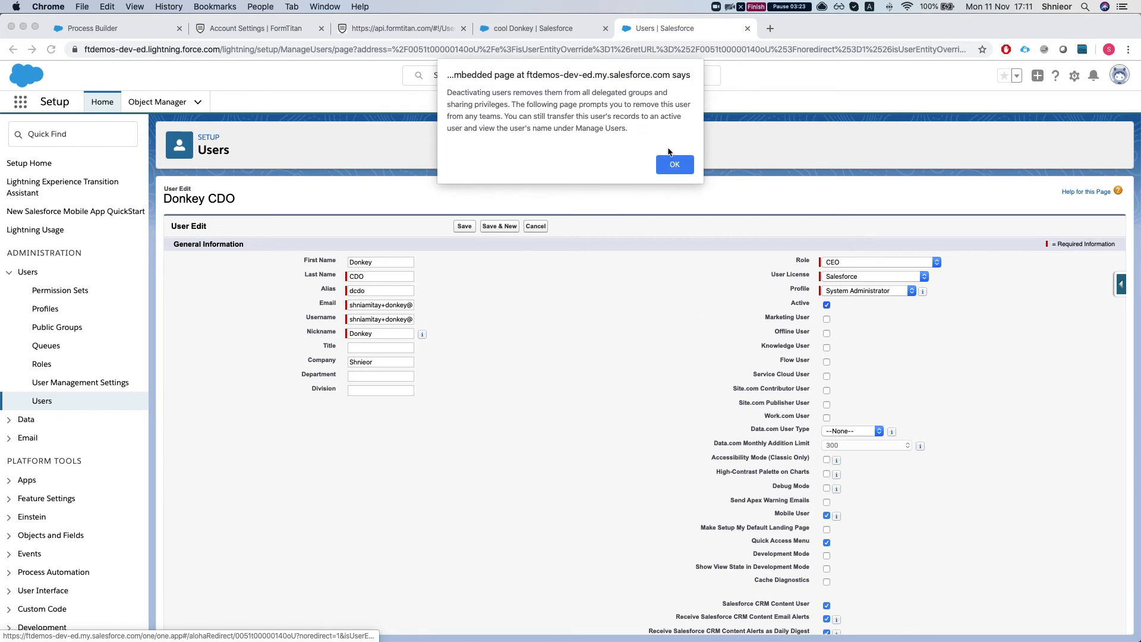
pyautogui.click(667, 161)
pyautogui.click(470, 227)
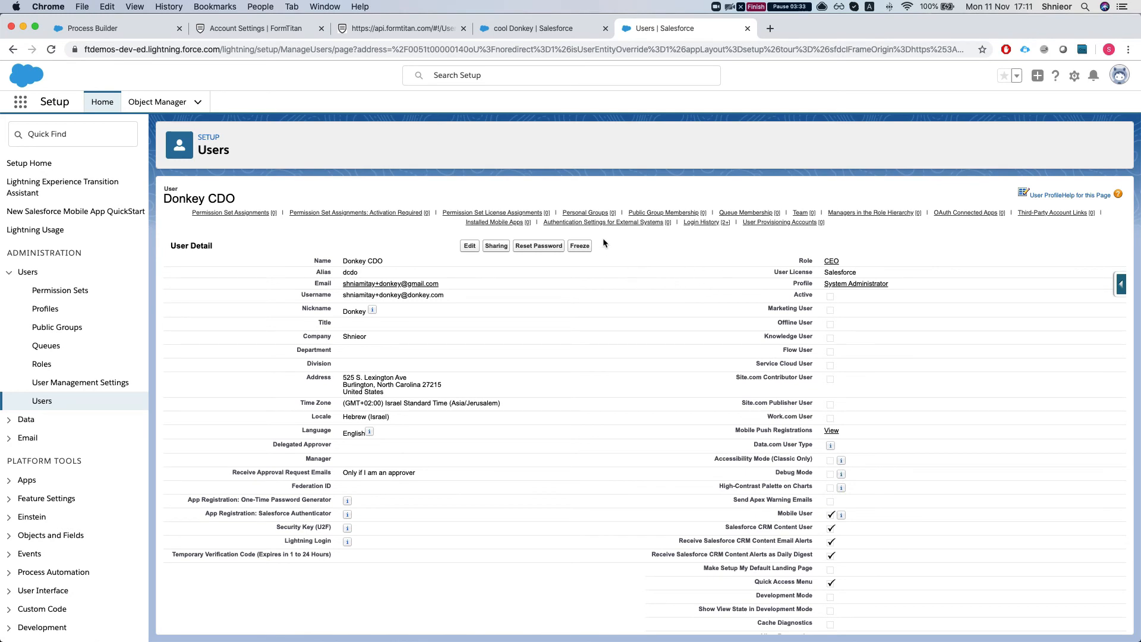
# Check the active users of Profile group 1 among the FormTitan account's collaborators and close the group without changes.
pyautogui.click(268, 29)
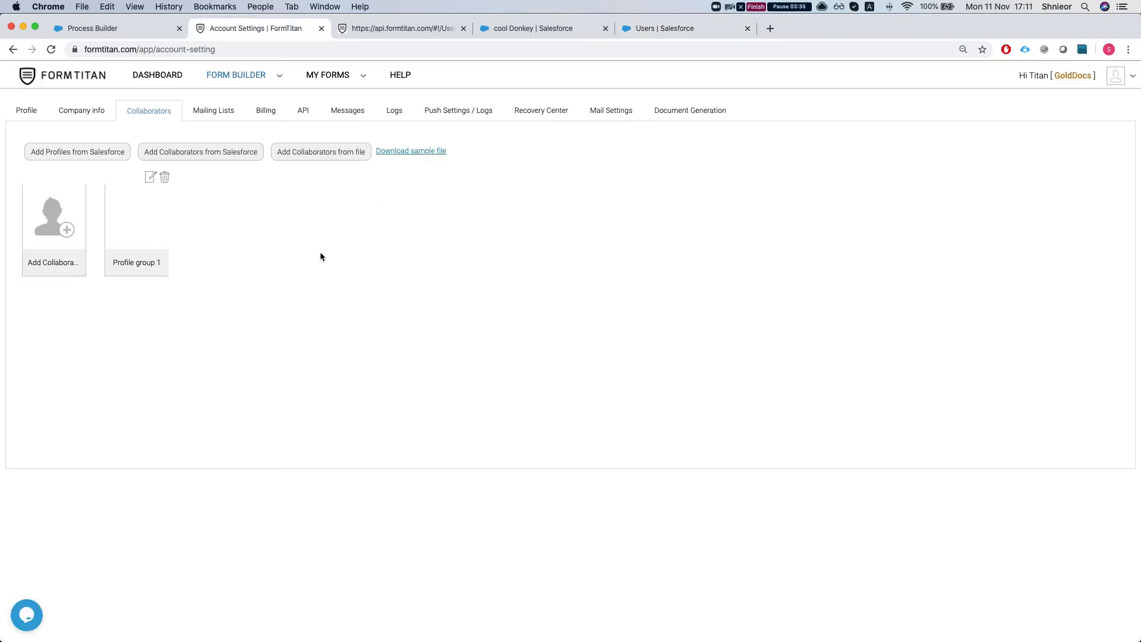
pyautogui.click(148, 111)
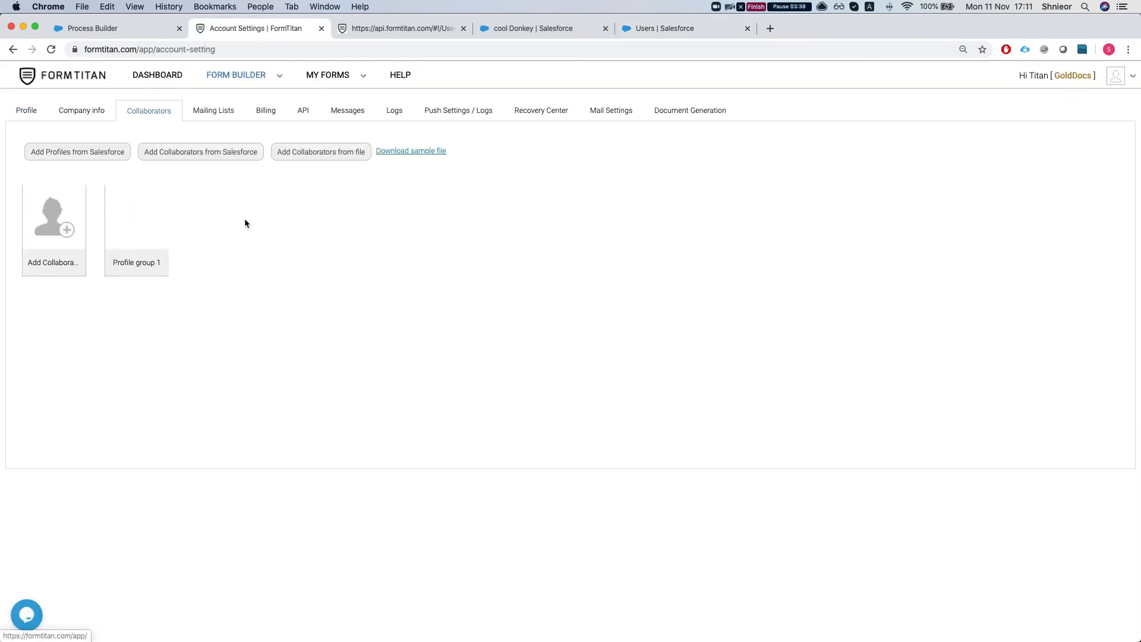
pyautogui.click(148, 228)
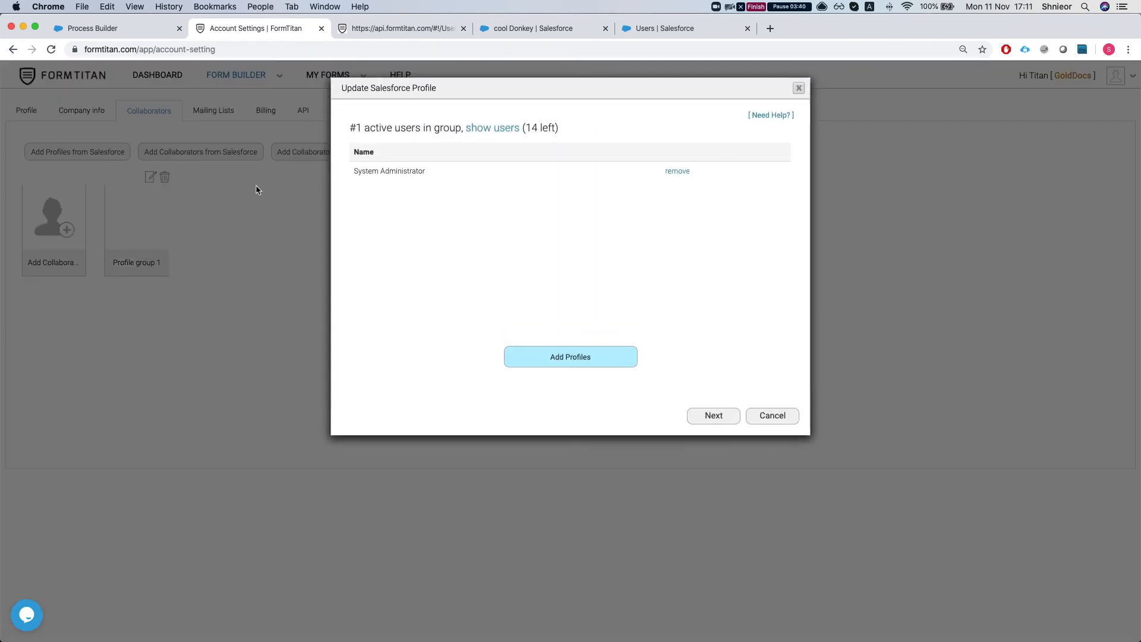
pyautogui.click(493, 128)
pyautogui.moveTo(354, 138); pyautogui.dragTo(645, 139)
pyautogui.click(728, 276)
pyautogui.click(773, 333)
pyautogui.click(773, 416)
# Review the full RemoveUserFromProfileGroups endpoint URL in Visual Studio Code and return to the FormTitan account settings in Chrome.
pyautogui.moveTo(1140, 20); pyautogui.dragTo(770, 21)
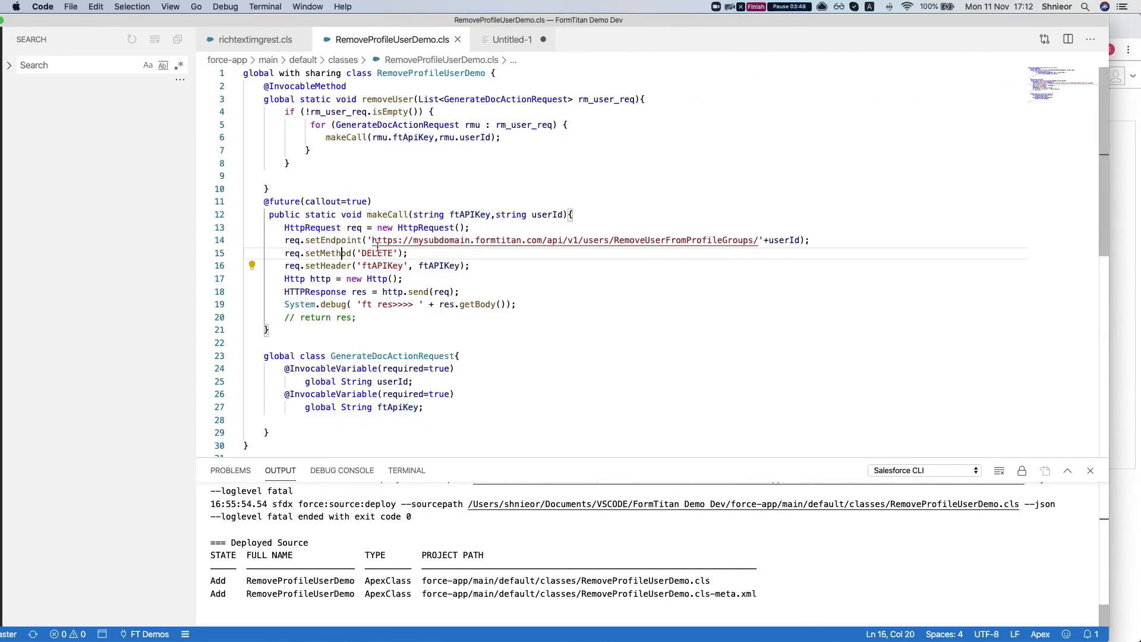
pyautogui.moveTo(371, 240); pyautogui.dragTo(760, 240)
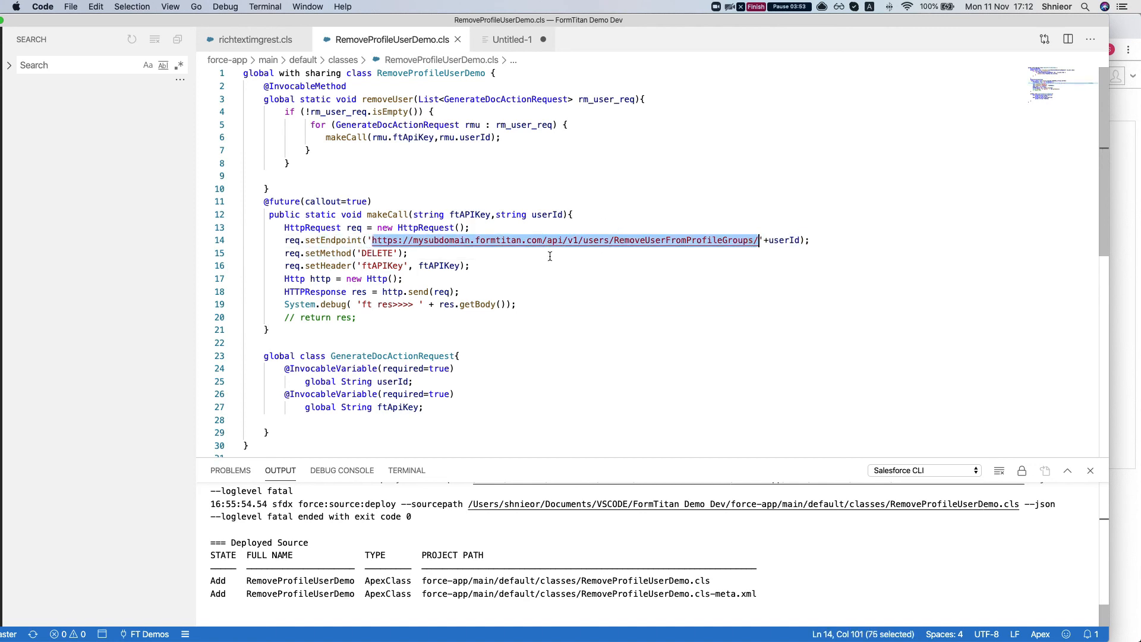
pyautogui.click(494, 281)
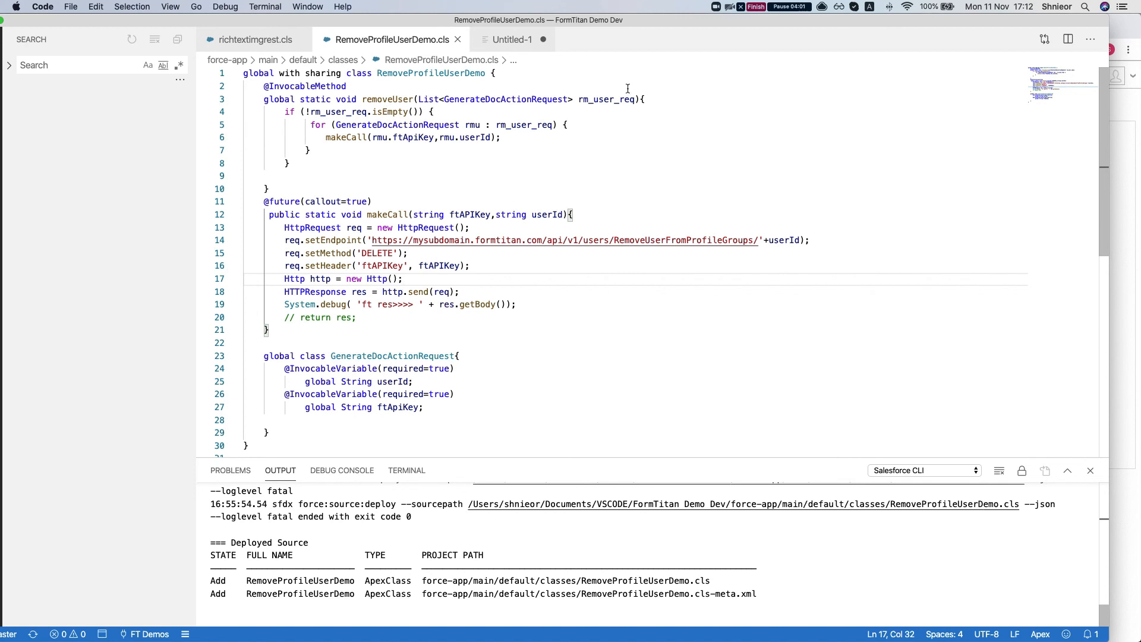
pyautogui.press('super+Tab')
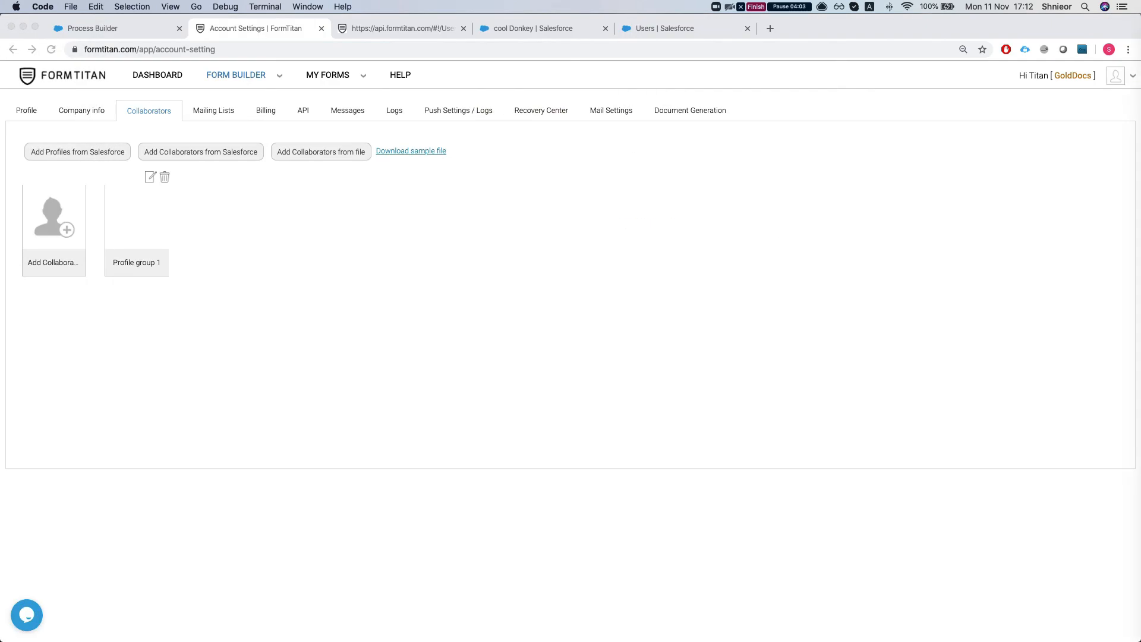
pyautogui.click(455, 248)
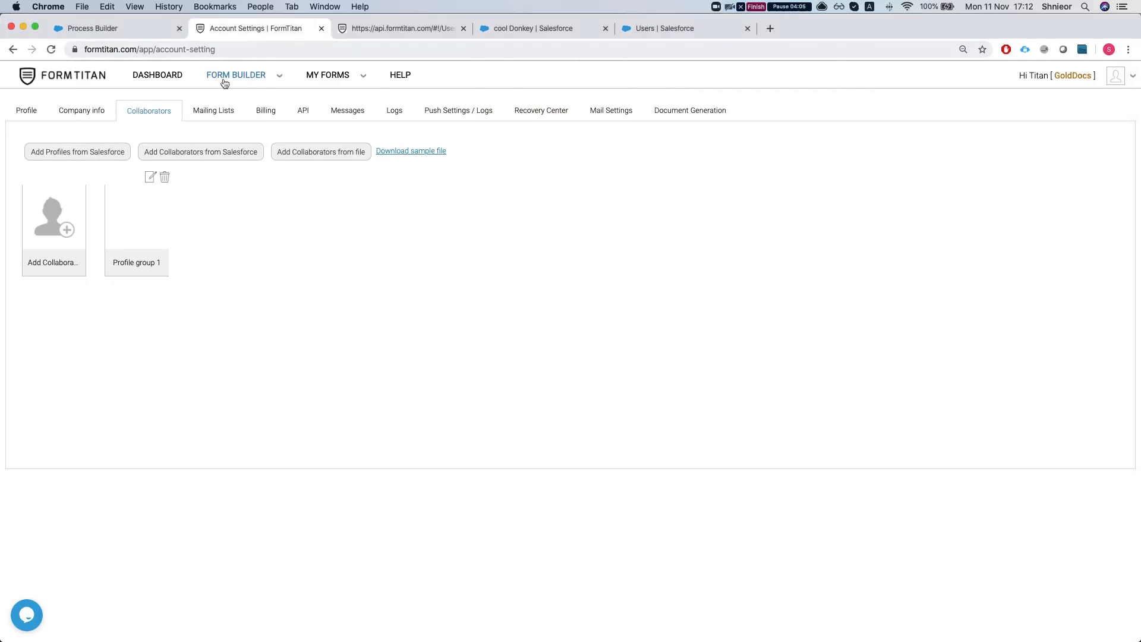